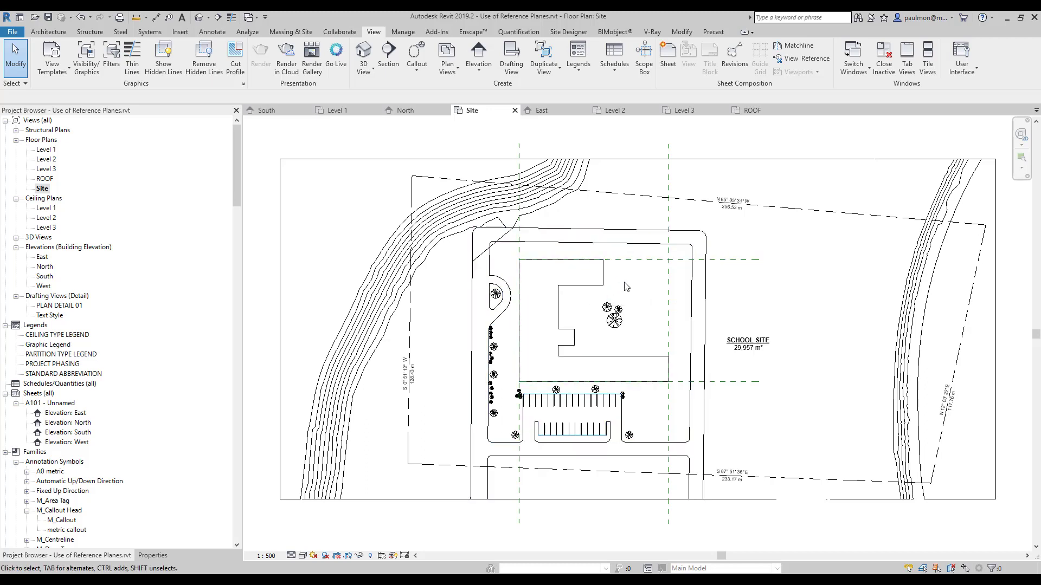
View the Level 2 floor plan briefly and open the Level 1 floor plan to work on the building pad outline.
double_click(46, 160)
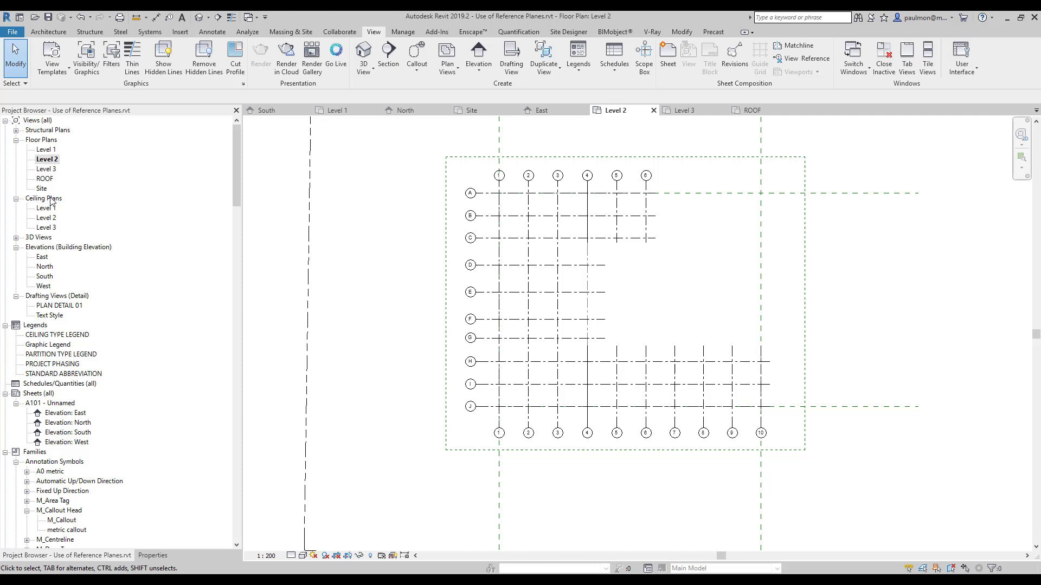
double_click(45, 150)
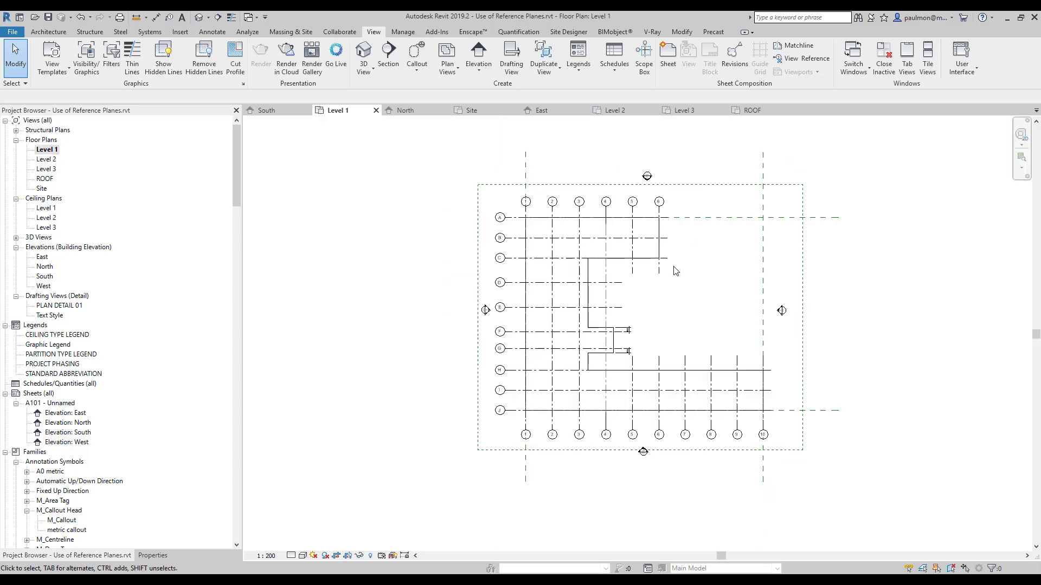
scroll(558, 307, up, 5)
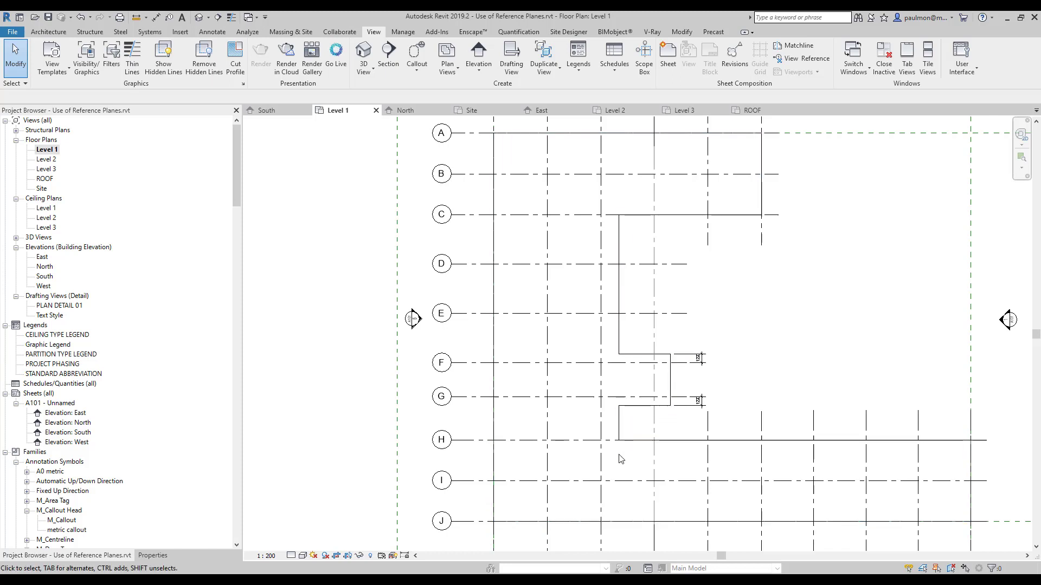
scroll(293, 296, down, 2)
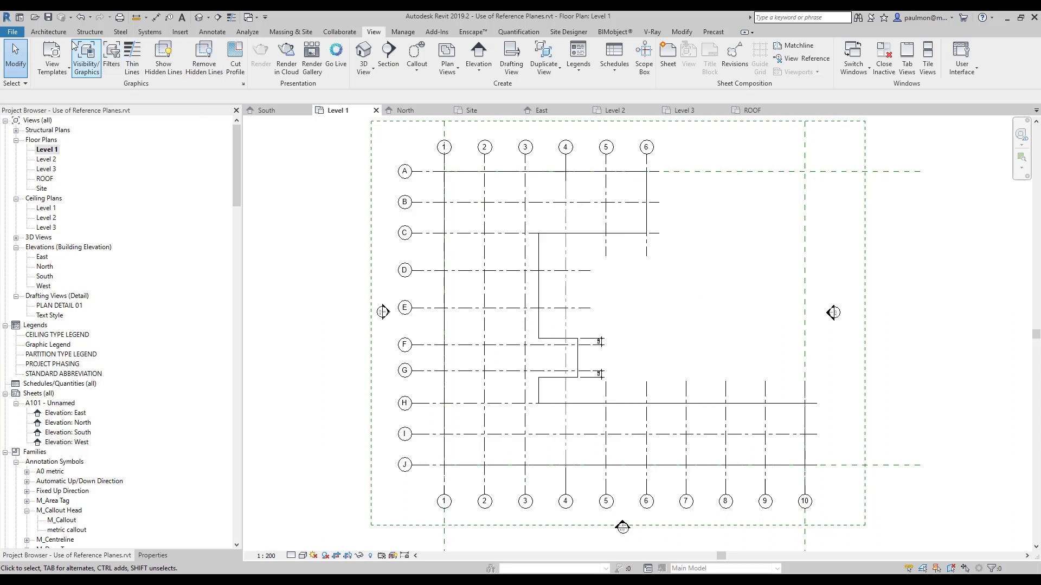
Draw three vertical reference planes along the pad's inner edges: from grid C to near F, across the projection at F–G, and down to H.
click(48, 32)
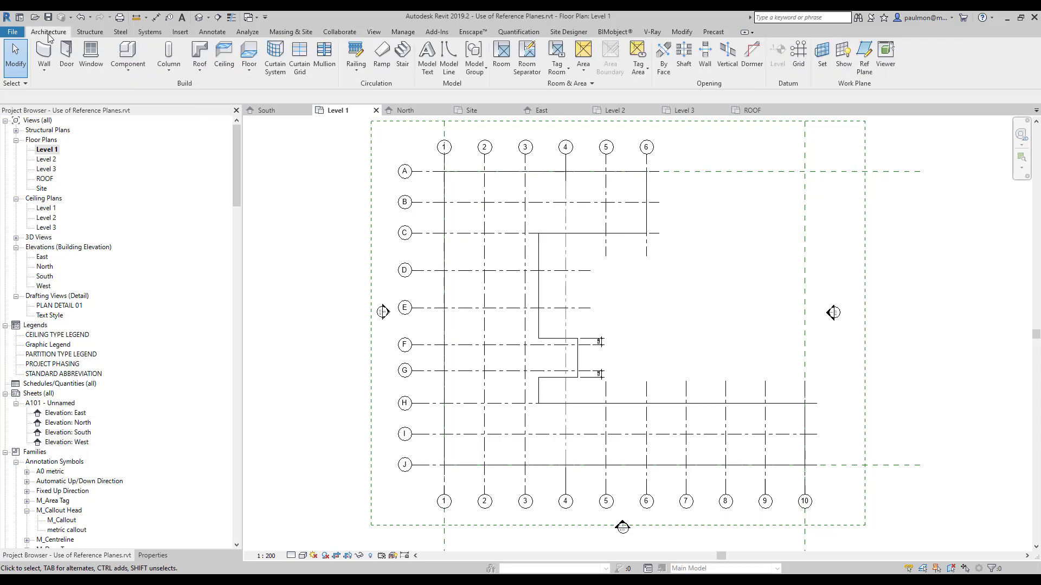
click(862, 66)
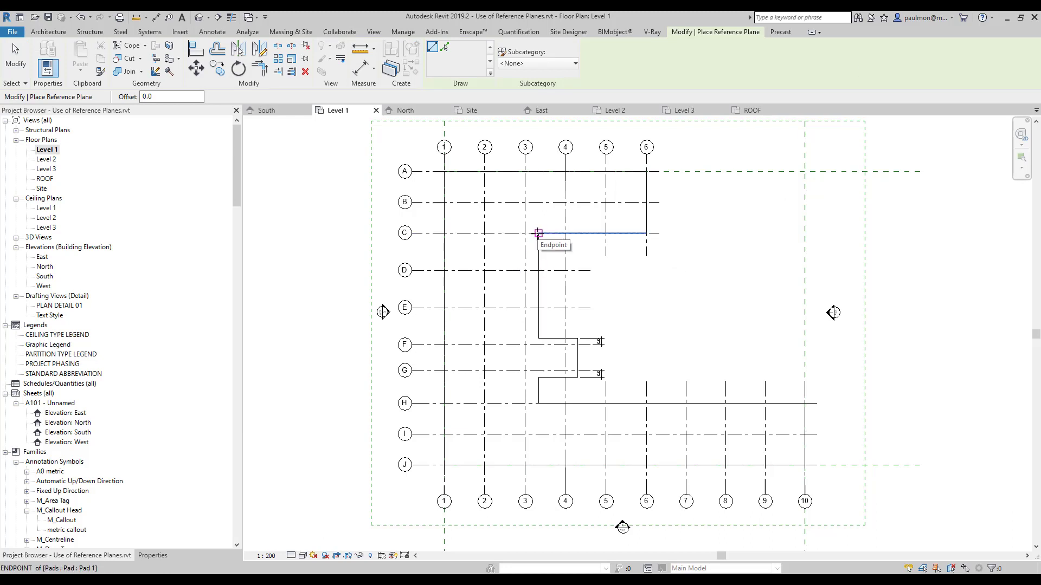
click(539, 233)
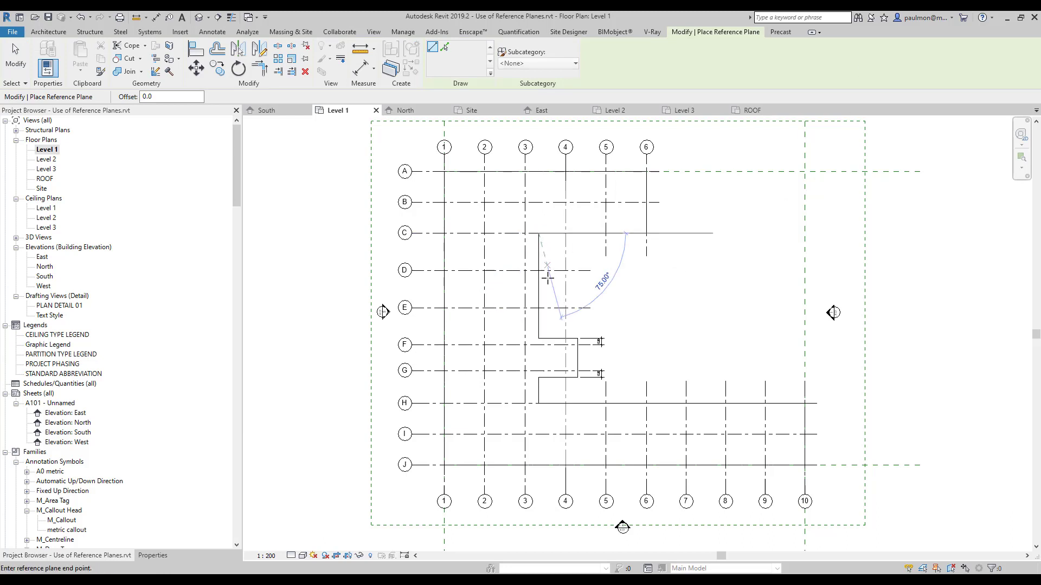
click(538, 339)
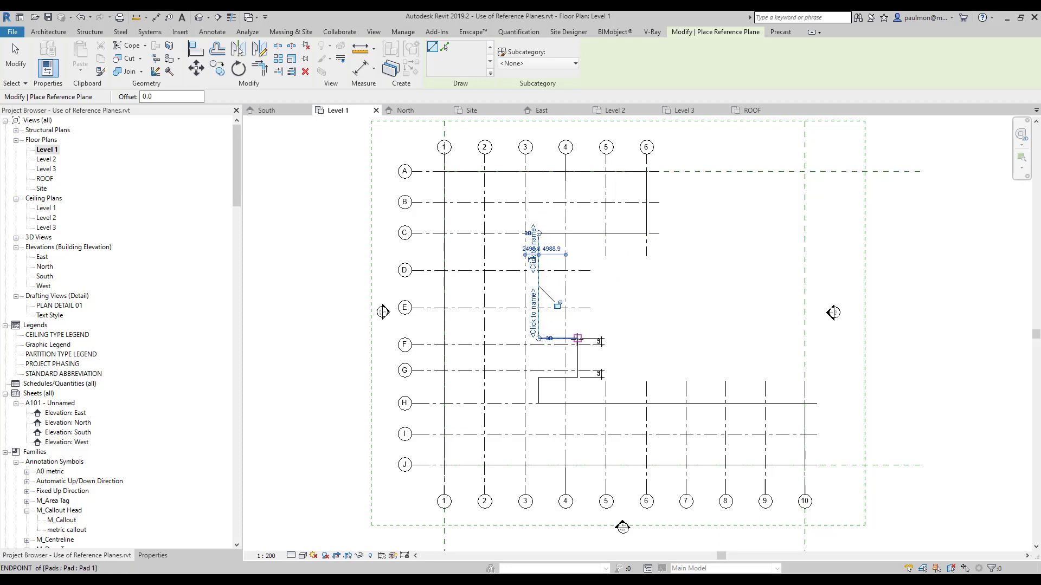
click(577, 338)
click(577, 377)
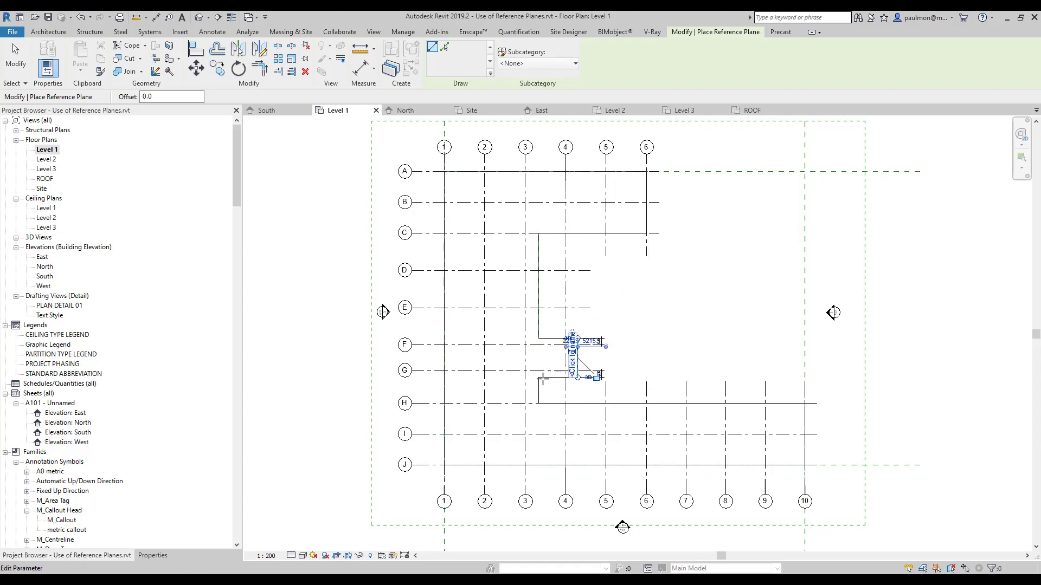
click(539, 377)
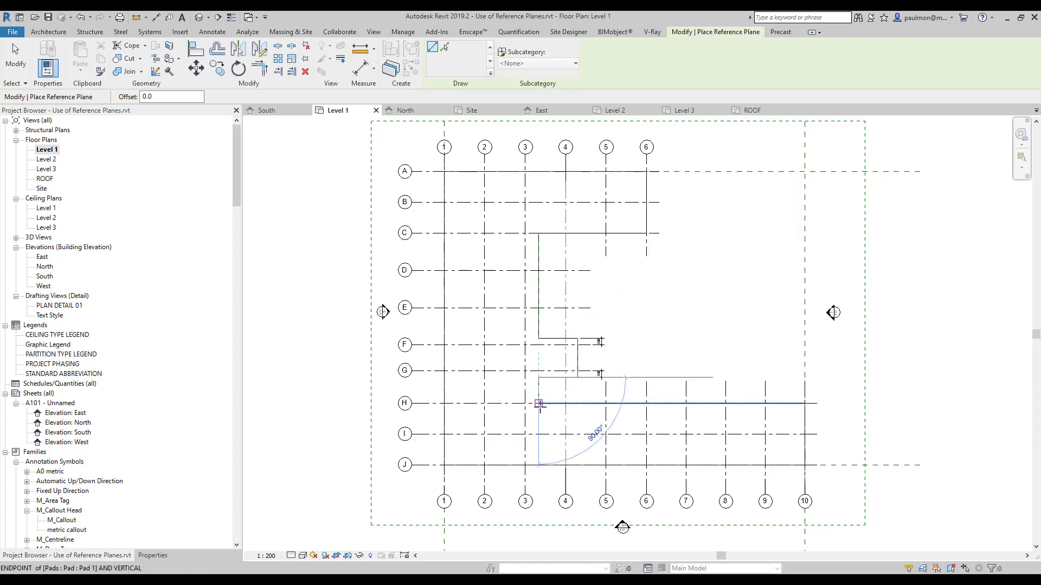
click(539, 404)
click(16, 65)
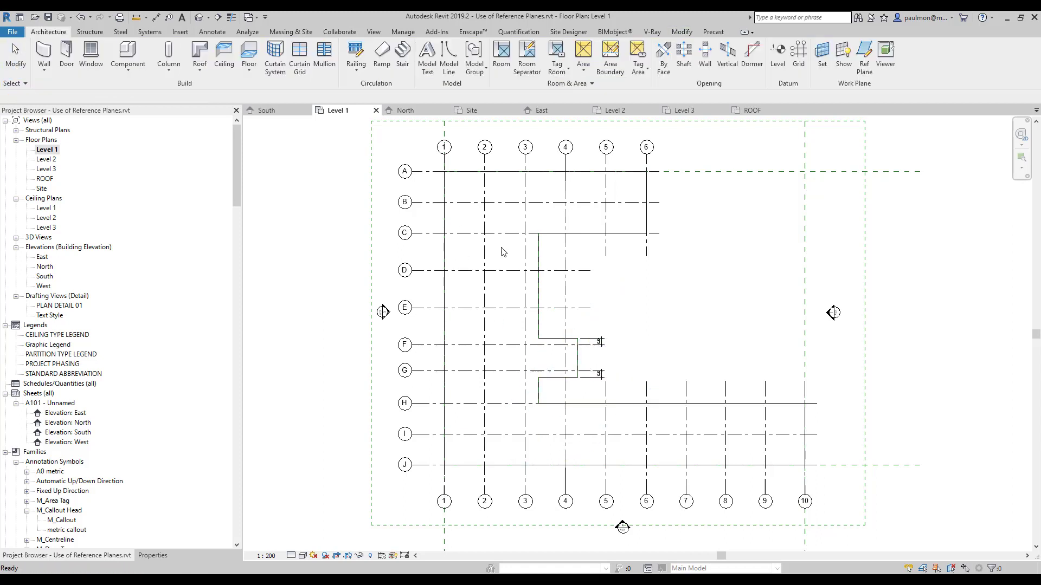
Extend the upper end of the long vertical reference plane past grid C to just below grid B.
scroll(527, 231, up, 3)
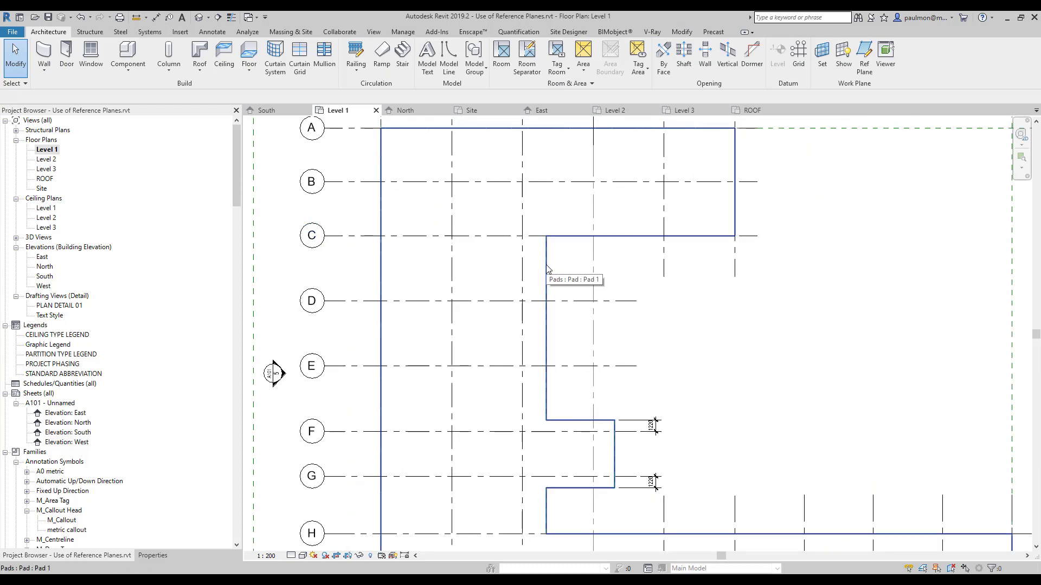
key(Tab)
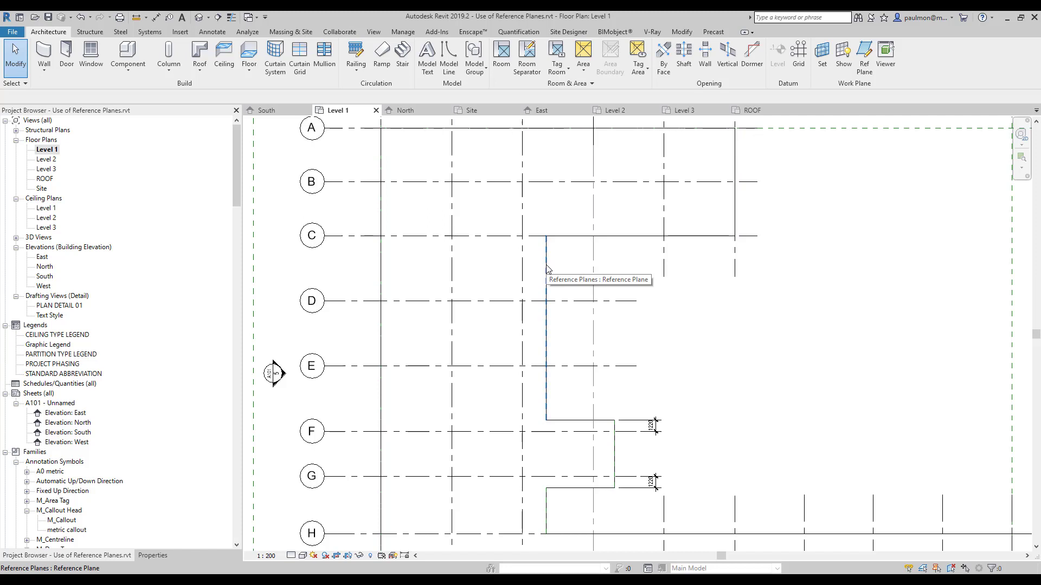
click(547, 268)
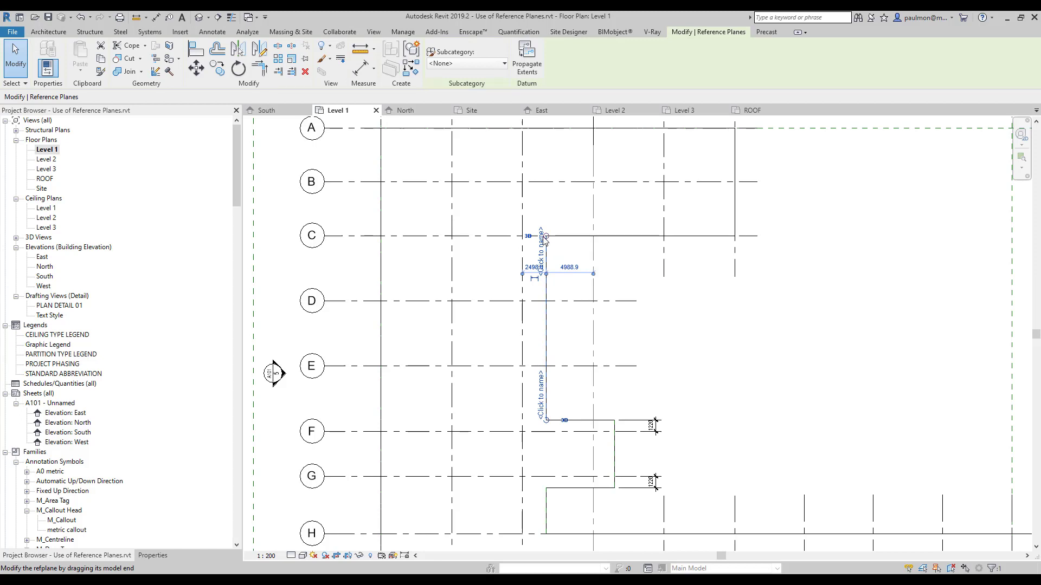
drag(544, 239, 547, 194)
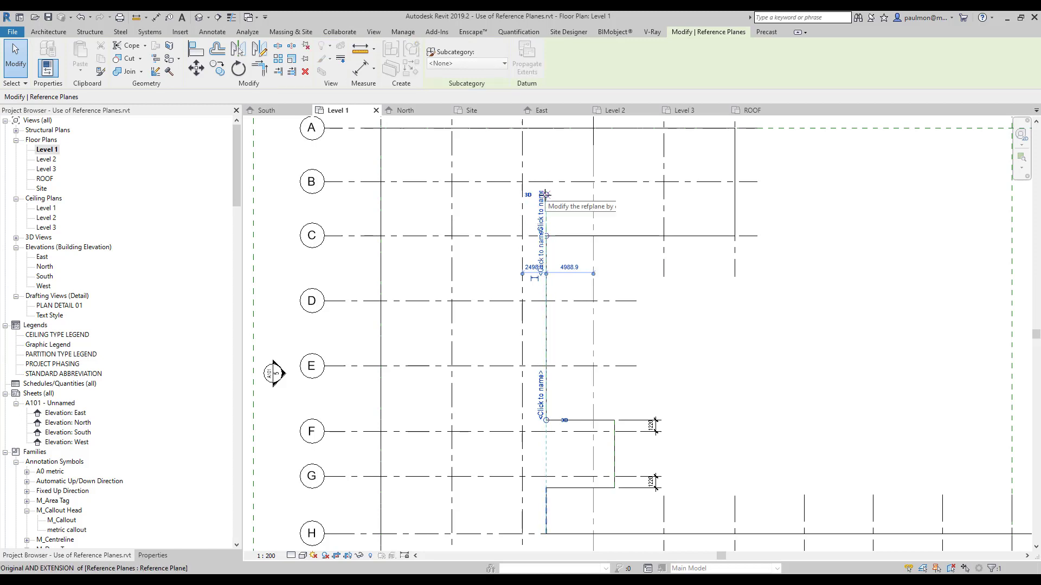
click(565, 224)
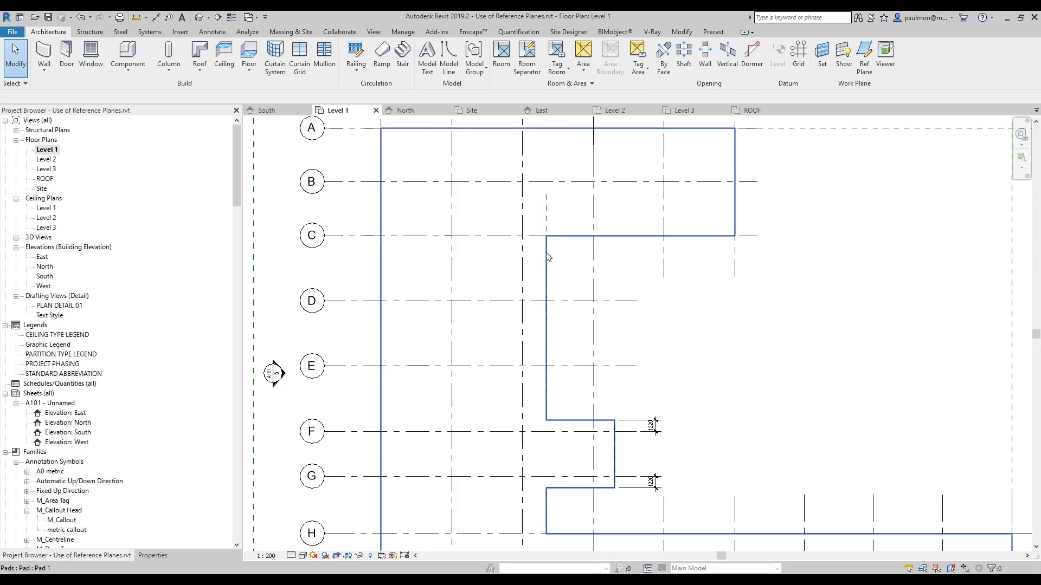
Temporarily hide the building pad element in the Level 1 plan.
click(570, 425)
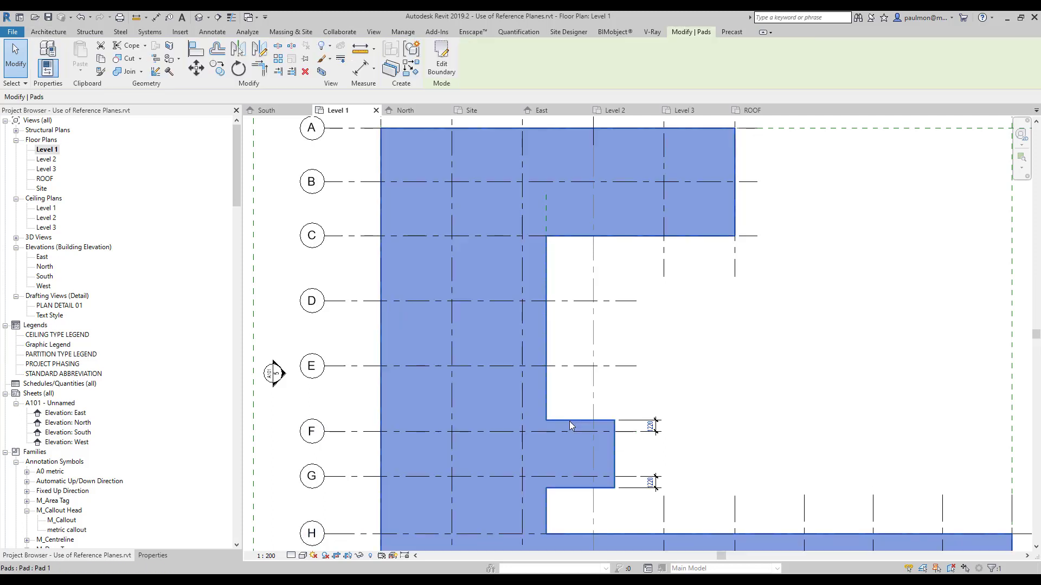
click(359, 556)
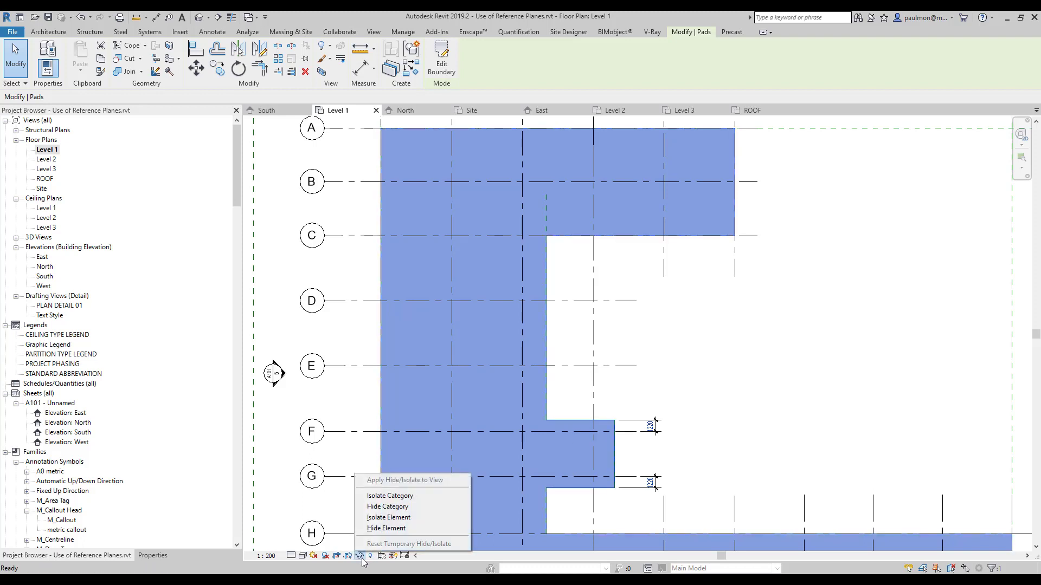
click(395, 529)
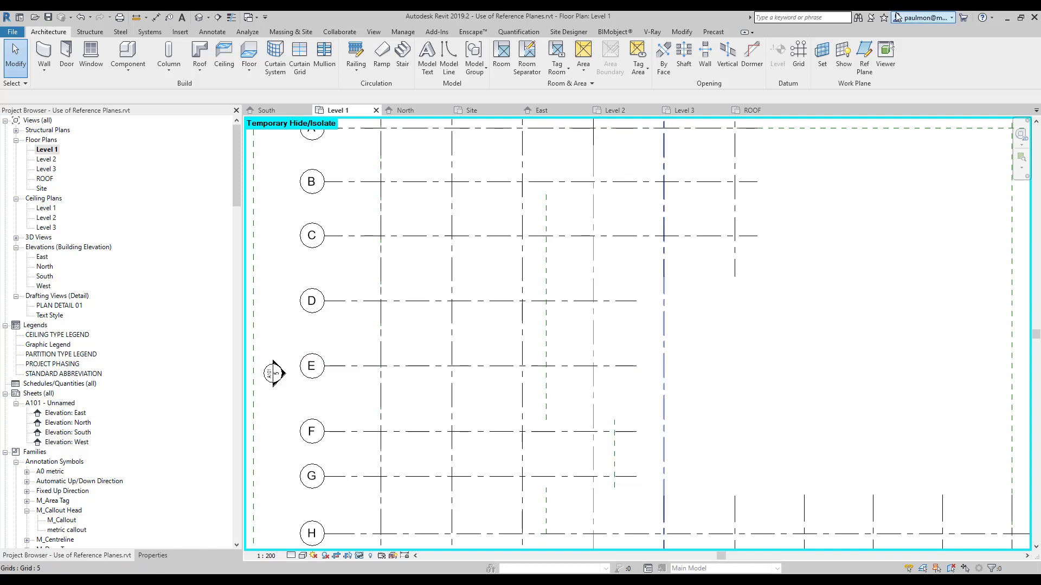
Draw a horizontal reference plane just above grid F, from the long vertical plane's lower end to beyond the short vertical plane.
click(863, 66)
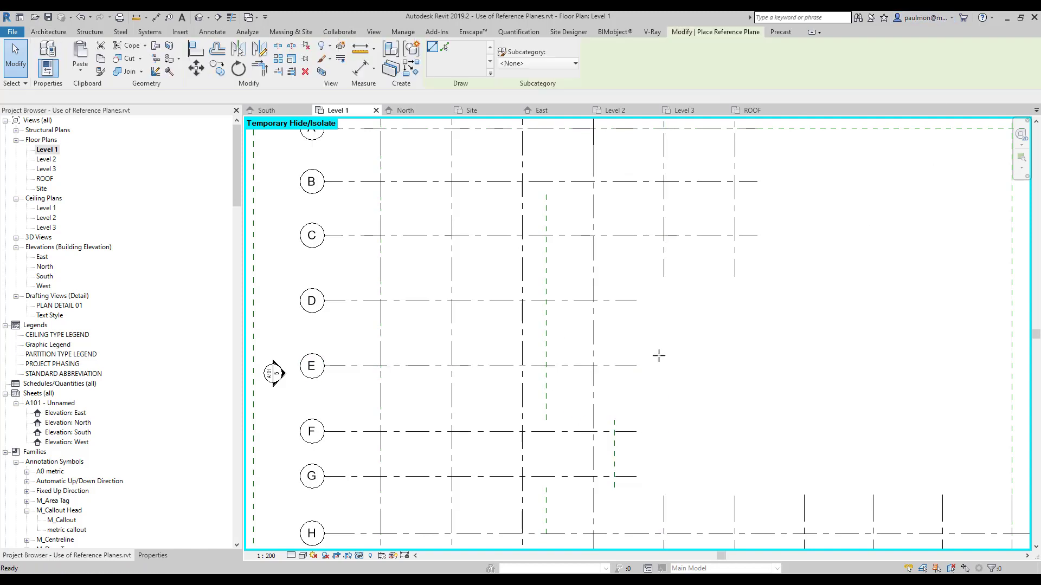
click(547, 419)
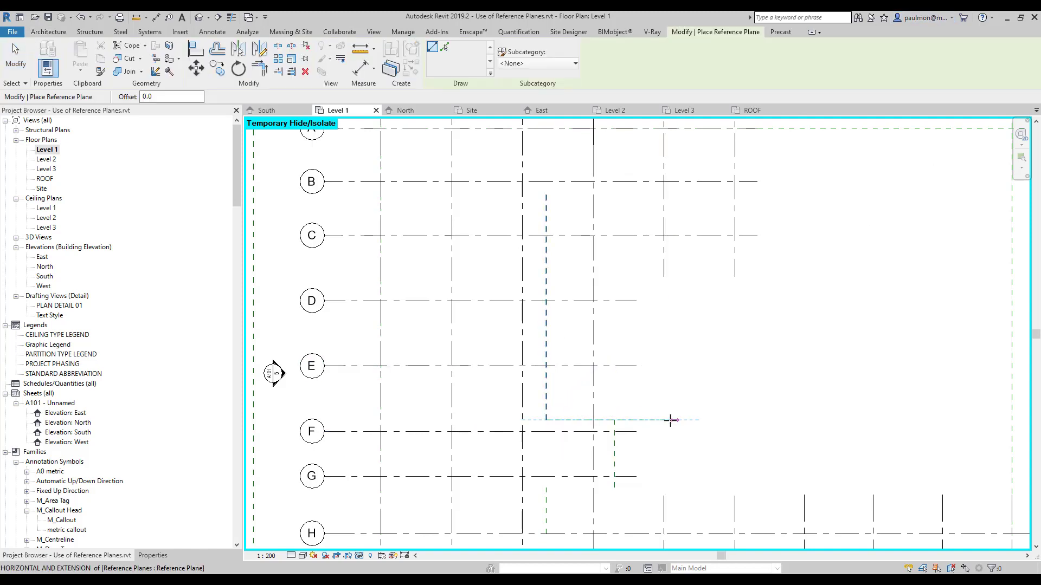
click(642, 420)
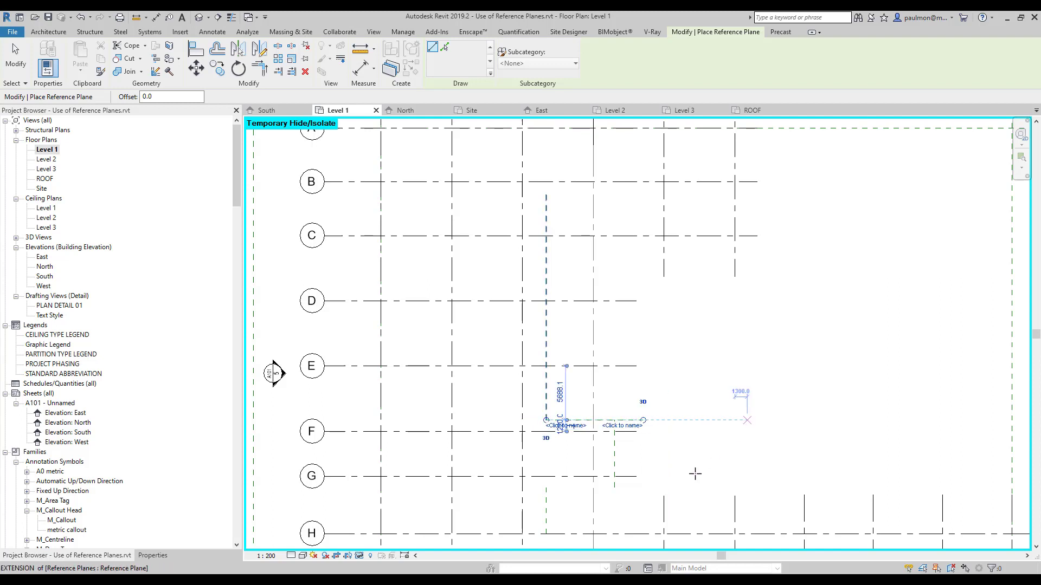
click(546, 488)
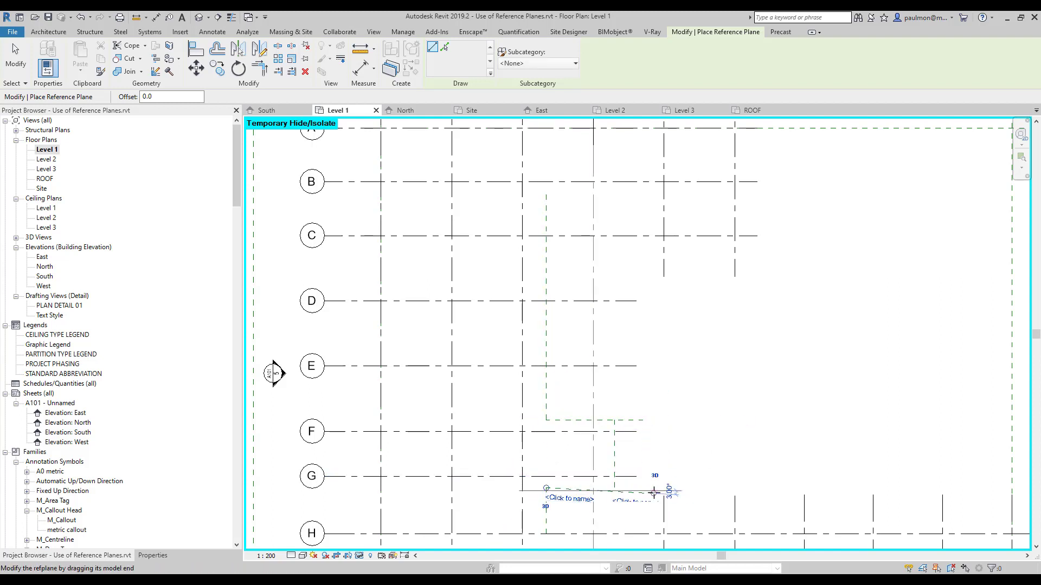
click(654, 490)
key(ctrl+z)
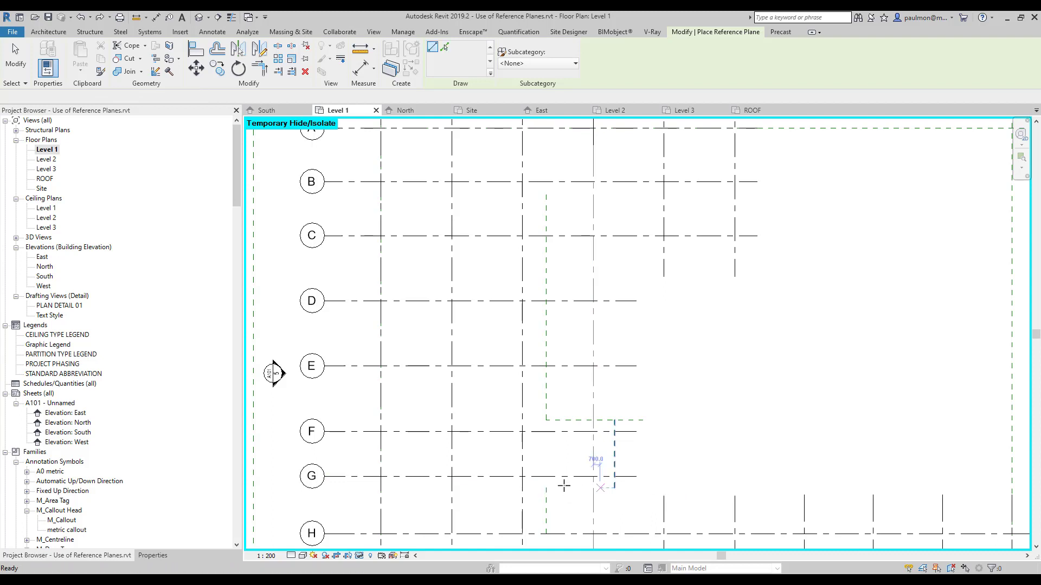
Draw a horizontal reference plane just below grid G, from the lower vertical plane's upper end to beyond the short vertical plane.
click(547, 487)
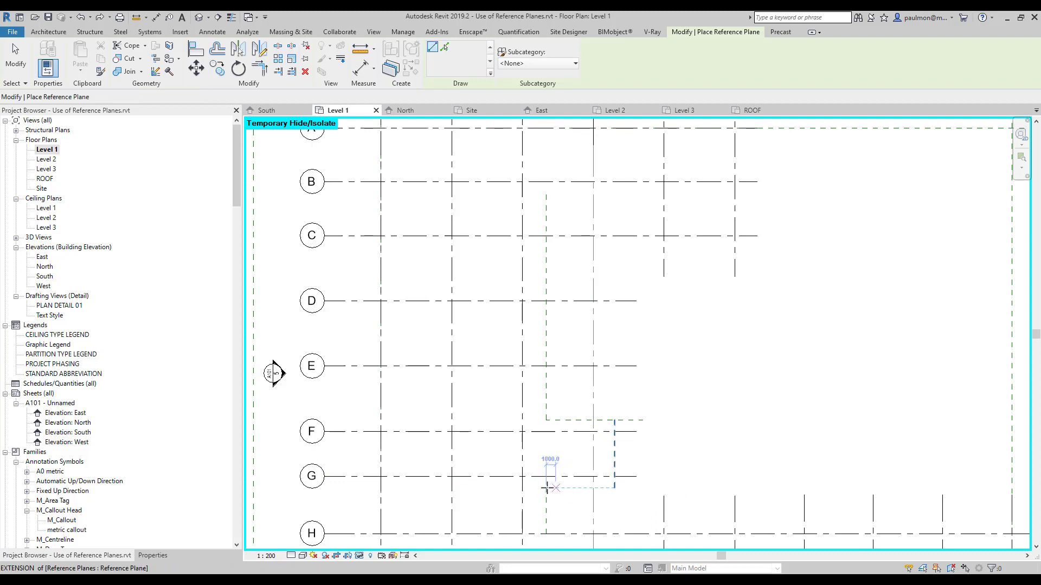
click(643, 487)
key(Escape)
key(Escape)
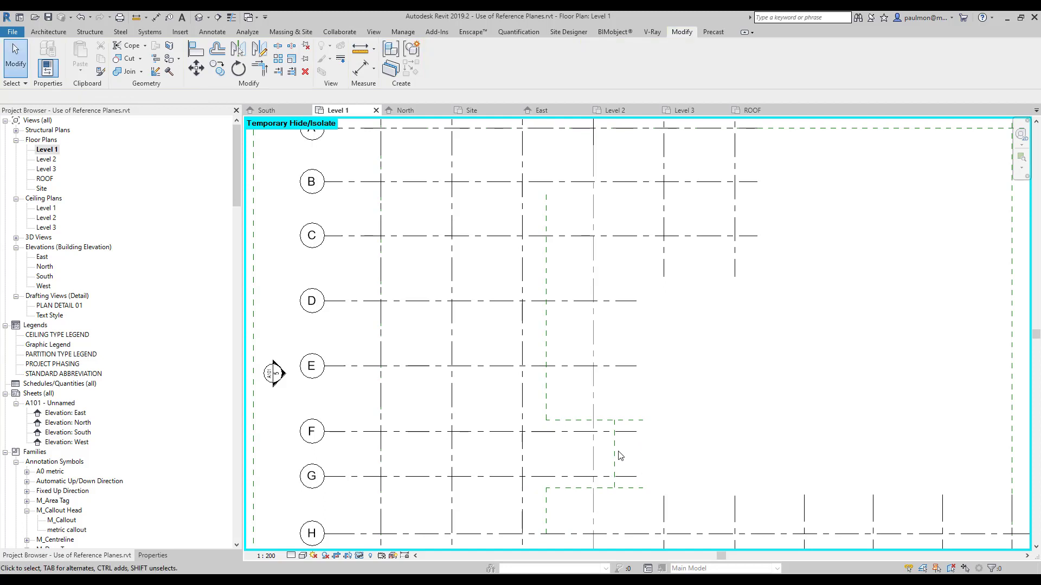
Extend both ends of the short vertical reference plane at grids F–G beyond the two horizontal reference planes.
click(616, 454)
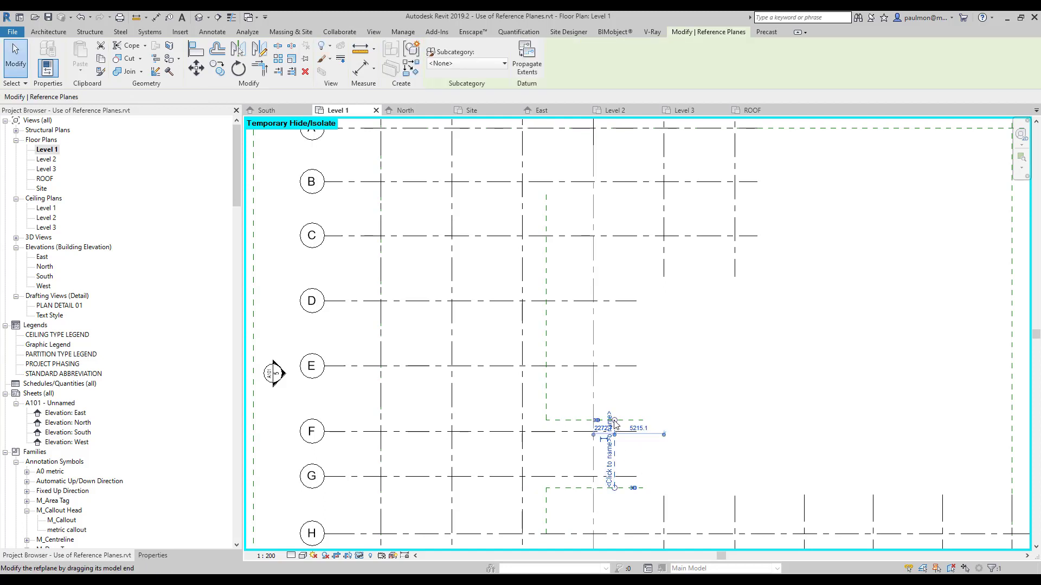
drag(619, 430, 614, 393)
drag(614, 489, 615, 508)
click(733, 454)
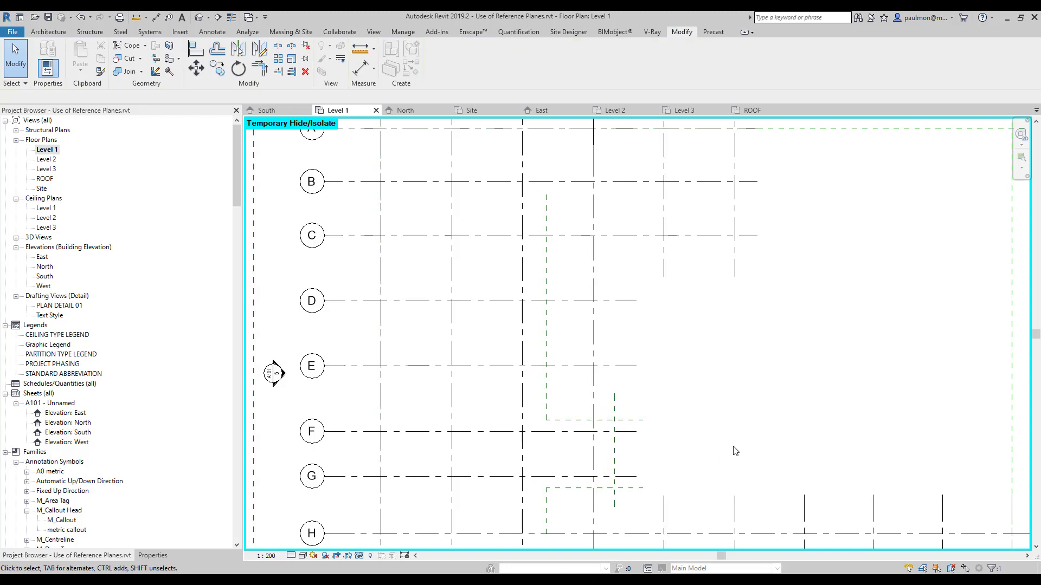
Extend the lower end of the vertical reference plane between grids G and H to slightly below grid H.
scroll(759, 304, down, 2)
scroll(597, 467, up, 2)
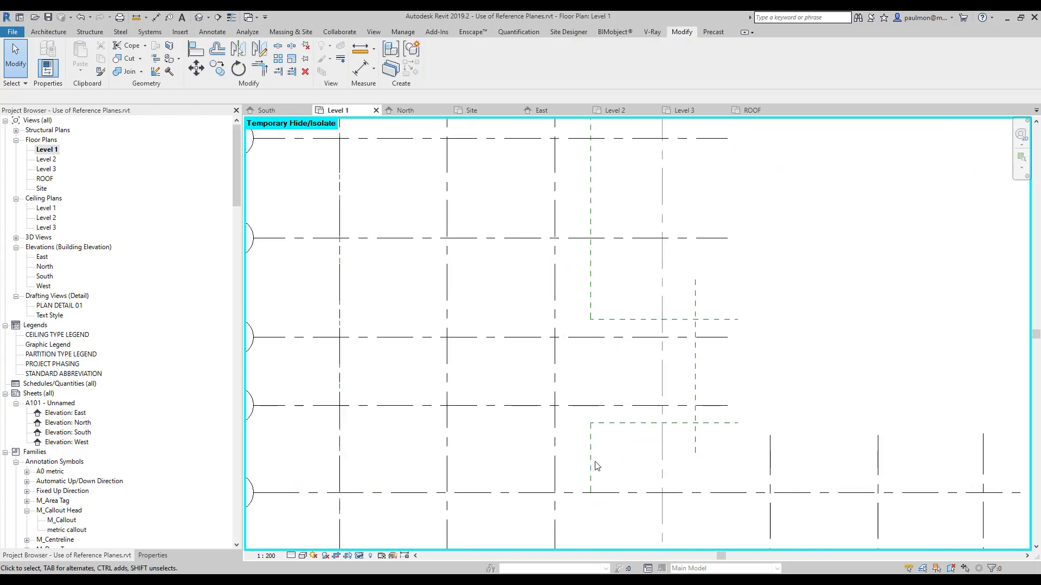
click(591, 465)
drag(591, 493, 591, 515)
click(870, 363)
scroll(461, 365, down, 2)
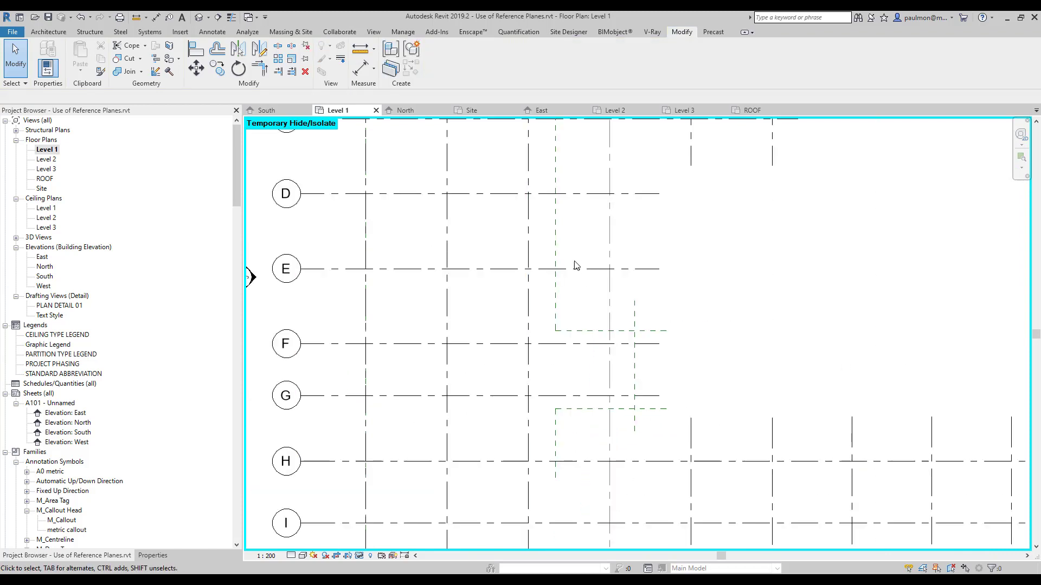
Select the five inner reference planes near grids C–H together, pin them in place and clear the selection.
click(557, 241)
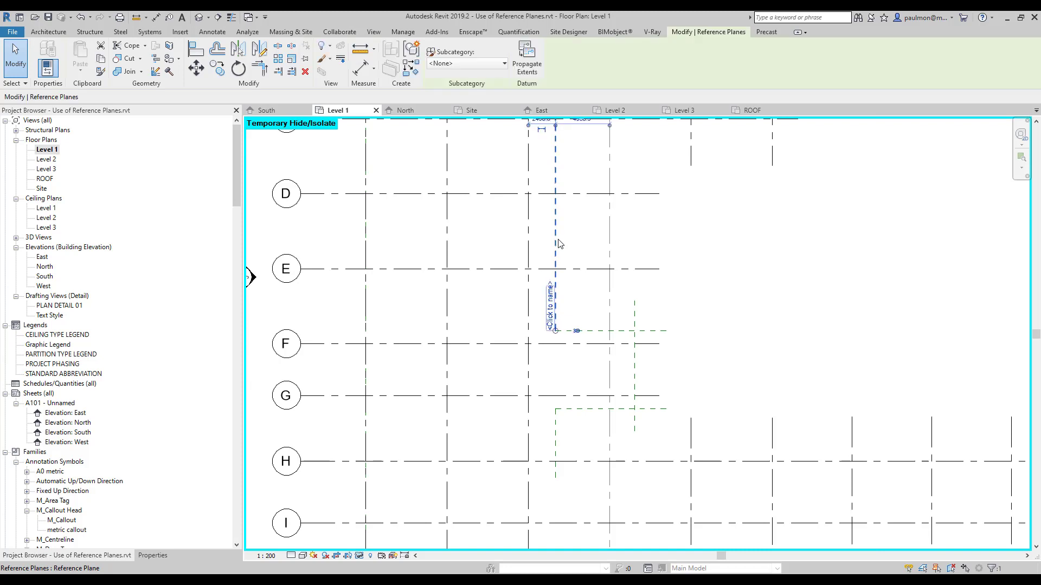
right_click(558, 240)
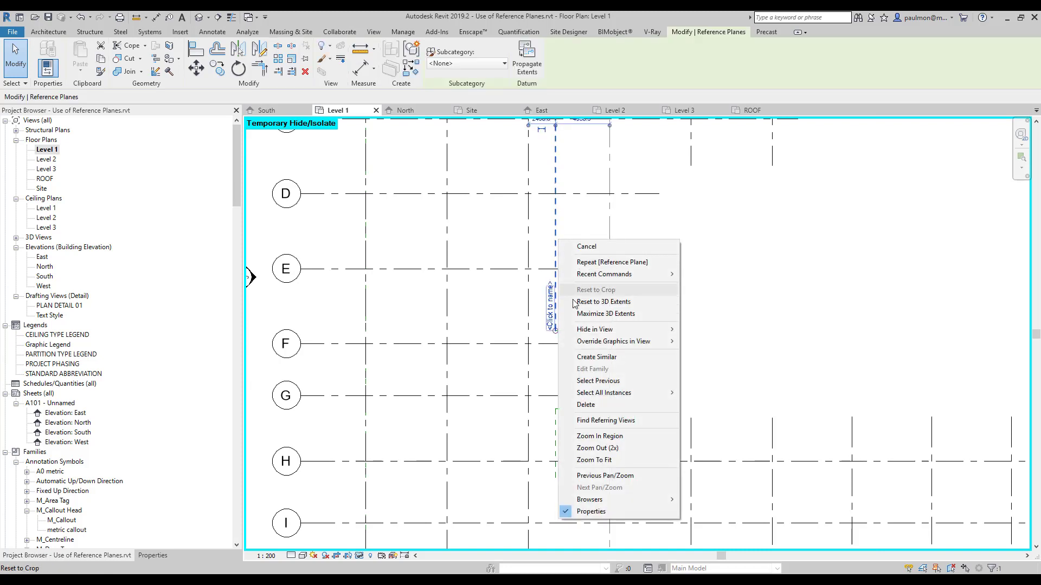
mouse_move(584, 396)
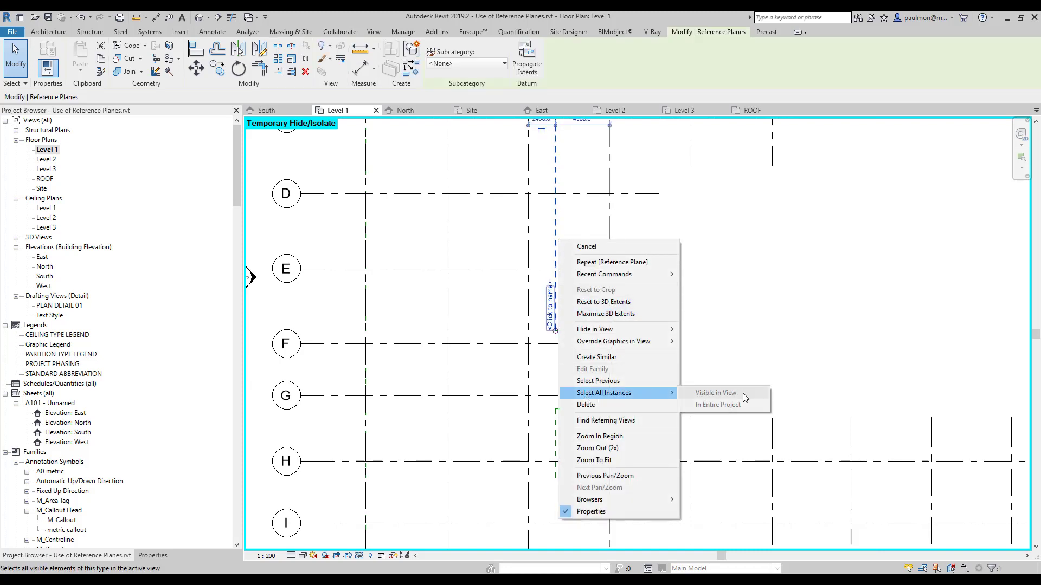
click(775, 343)
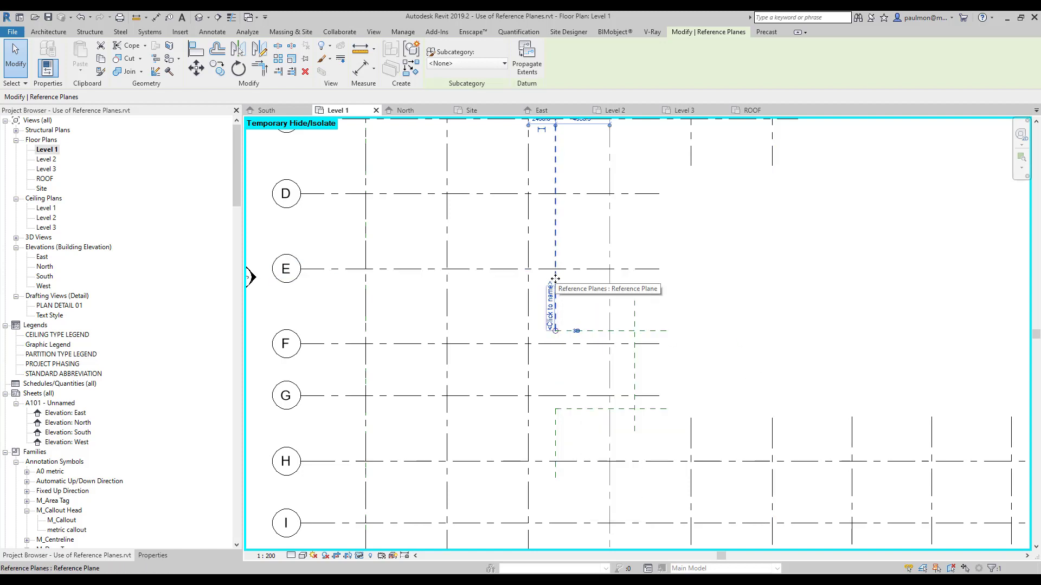
ctrl+click(599, 331)
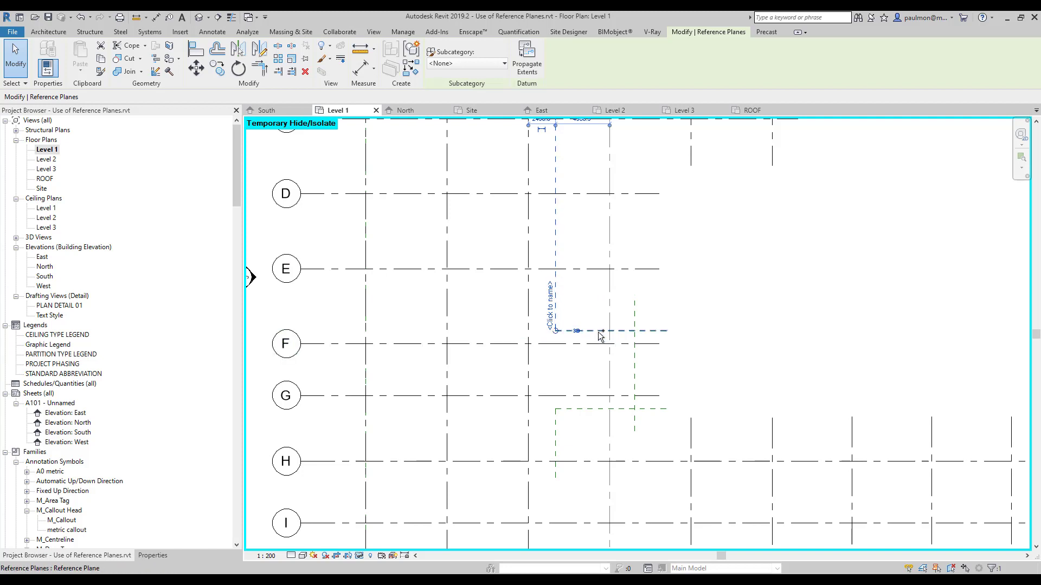
ctrl+click(634, 323)
ctrl+click(660, 410)
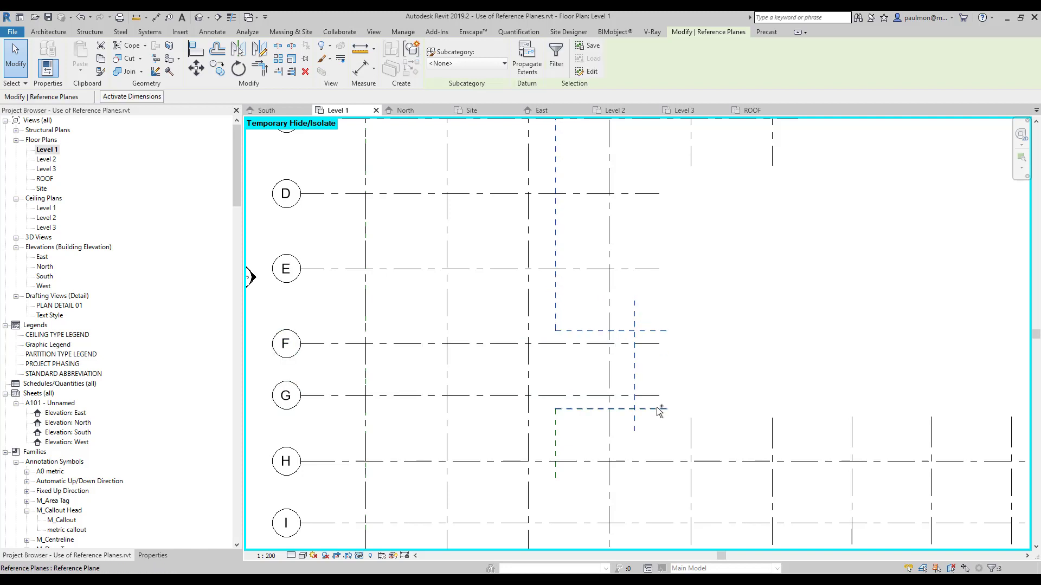
ctrl+click(555, 427)
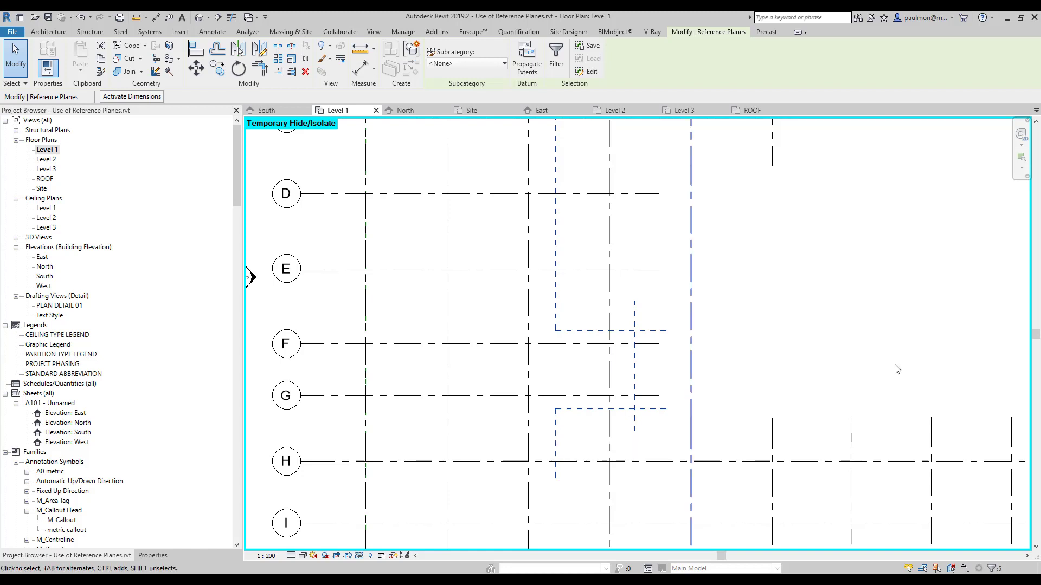
click(306, 61)
click(761, 359)
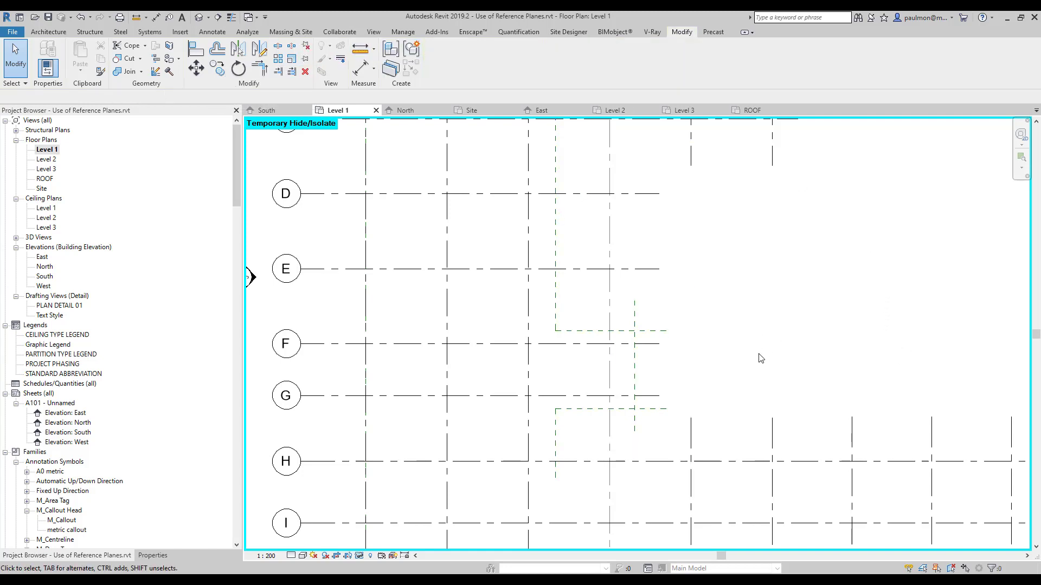
Examine the inner reference planes in the Level 2, Level 3 and ROOF floor plans.
scroll(711, 354, down, 5)
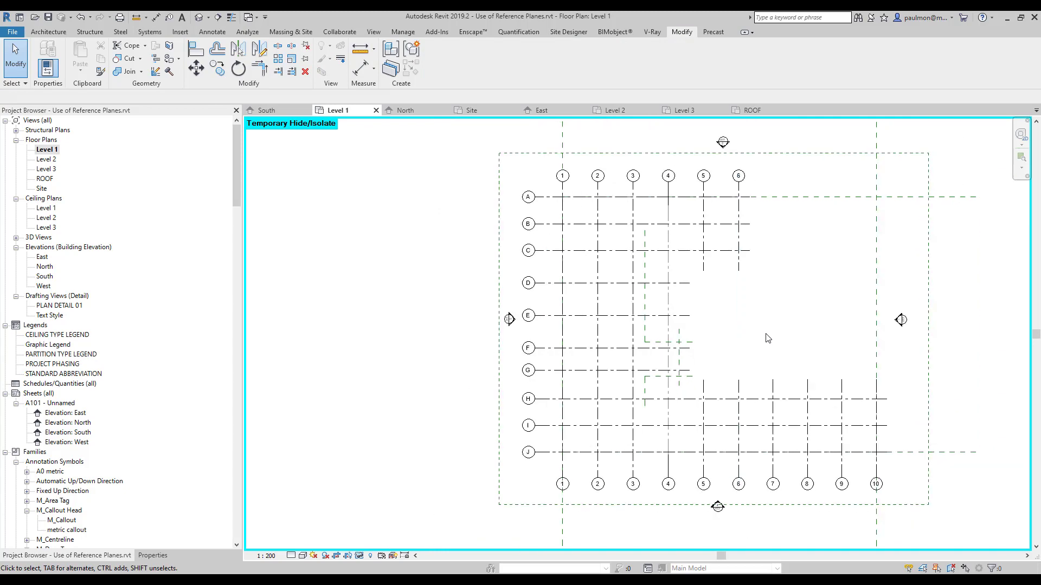
double_click(41, 160)
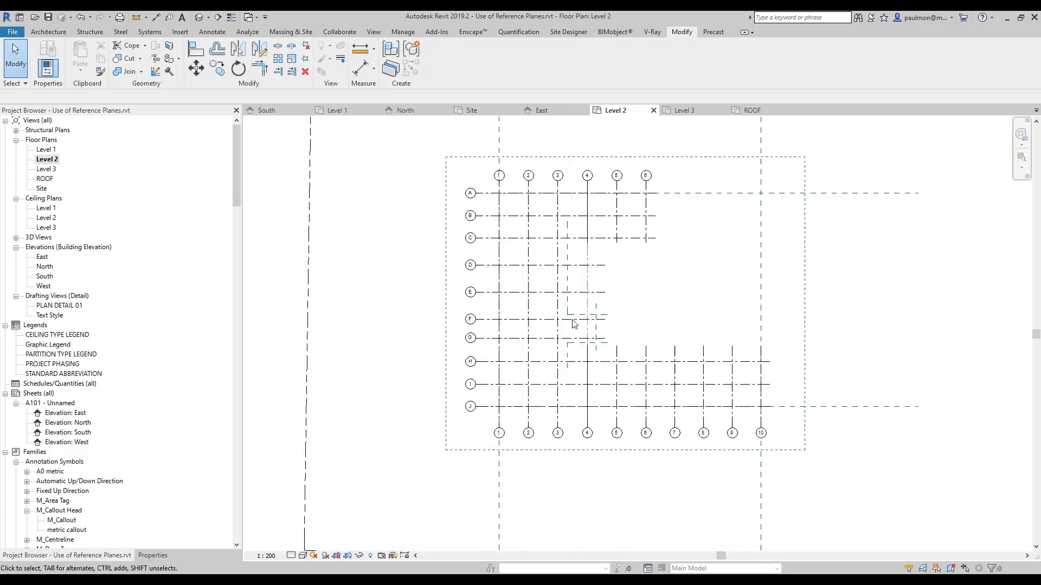
scroll(574, 324, up, 3)
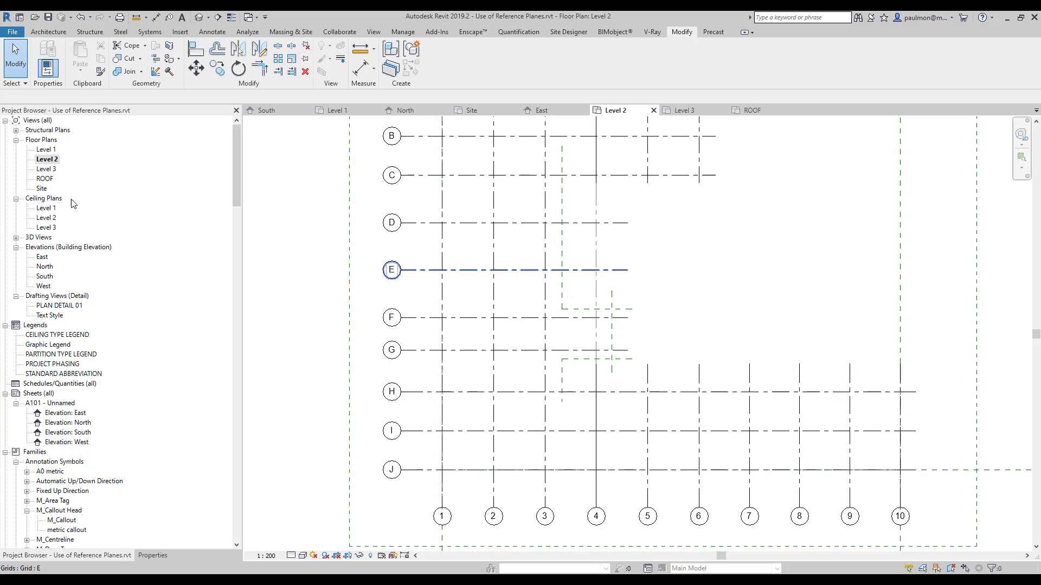
double_click(47, 169)
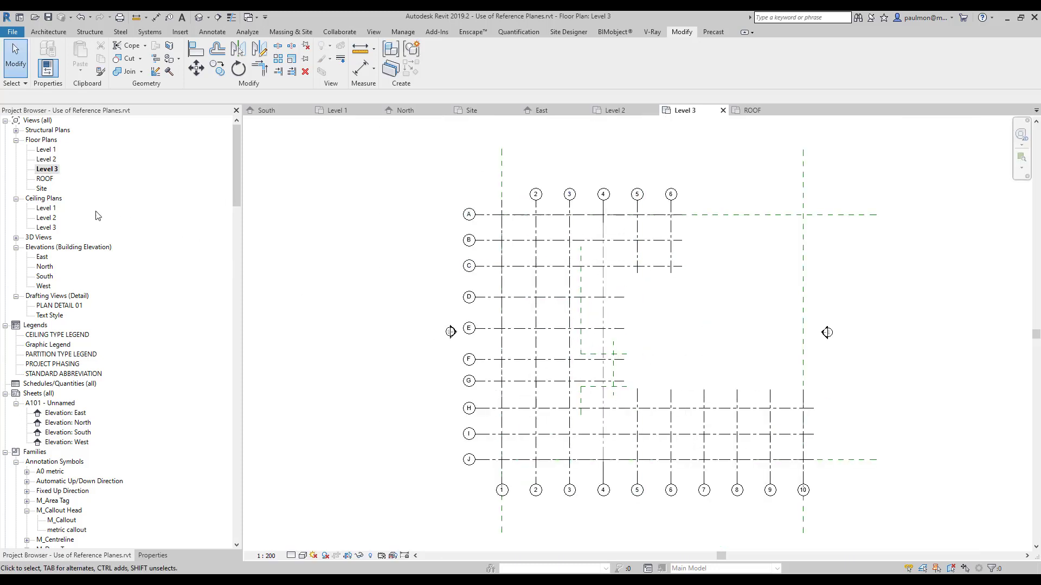
double_click(45, 178)
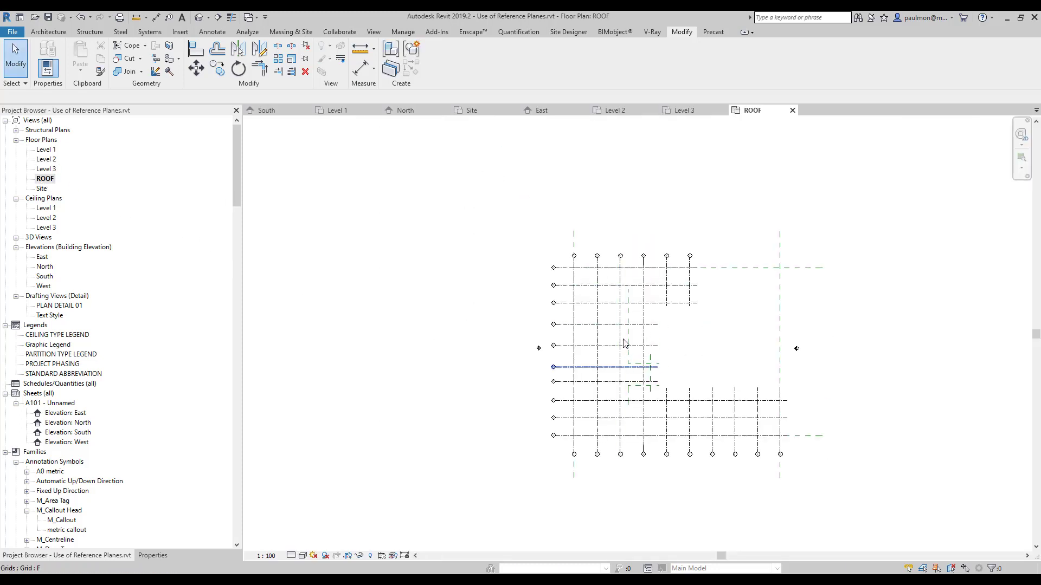
scroll(633, 267, up, 2)
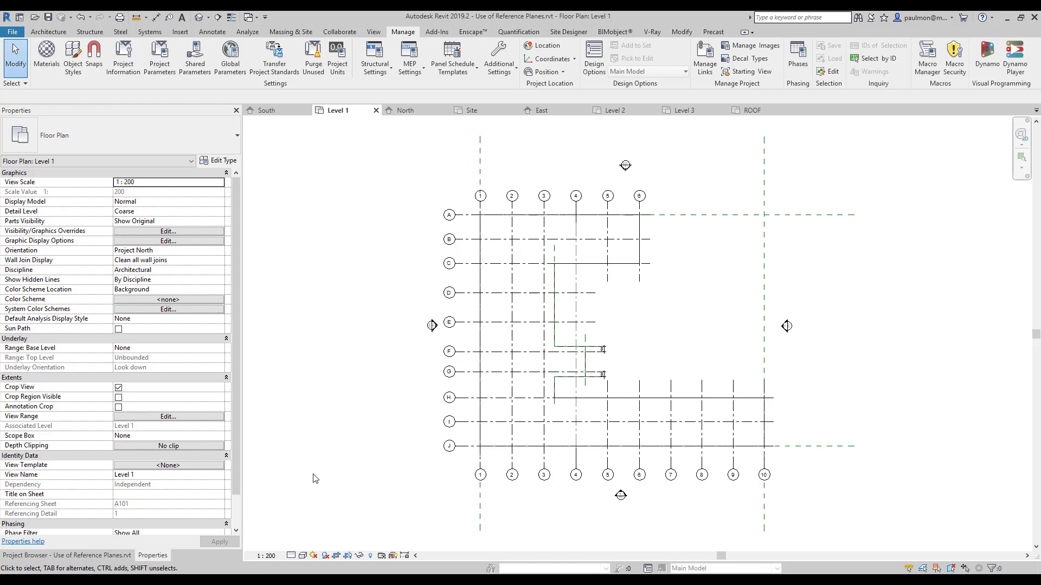
Draw a horizontal reference plane in Level 1 offset 2400 above grid C, from that grid's end past grid 6 to between grids 2 and 3.
click(50, 34)
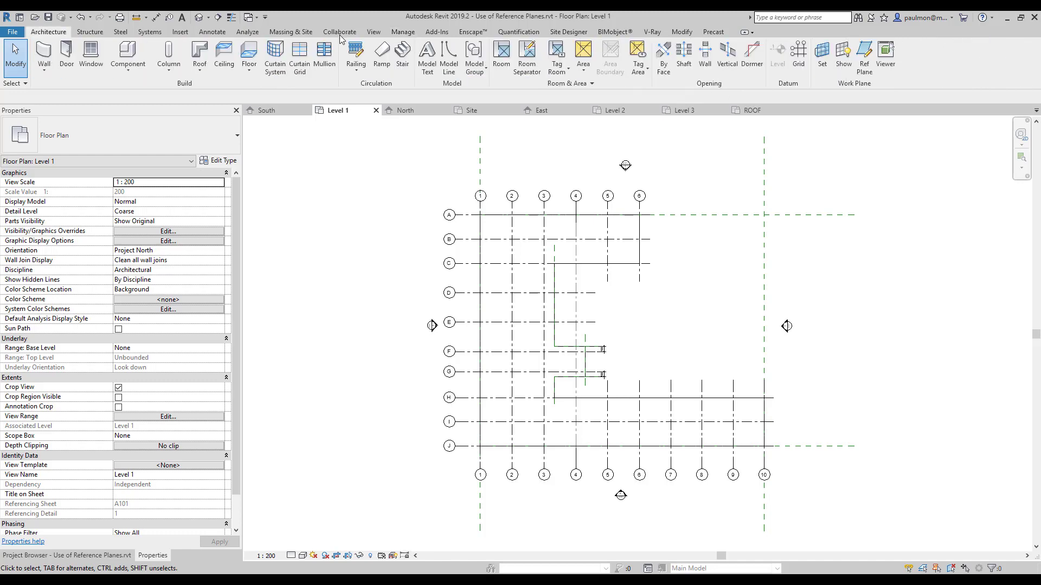
click(864, 54)
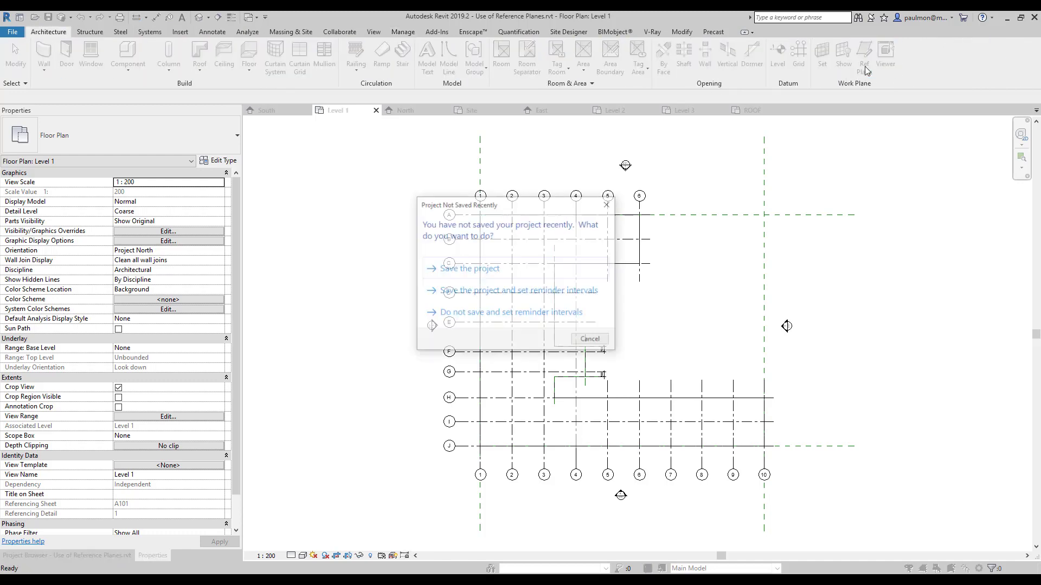
click(591, 339)
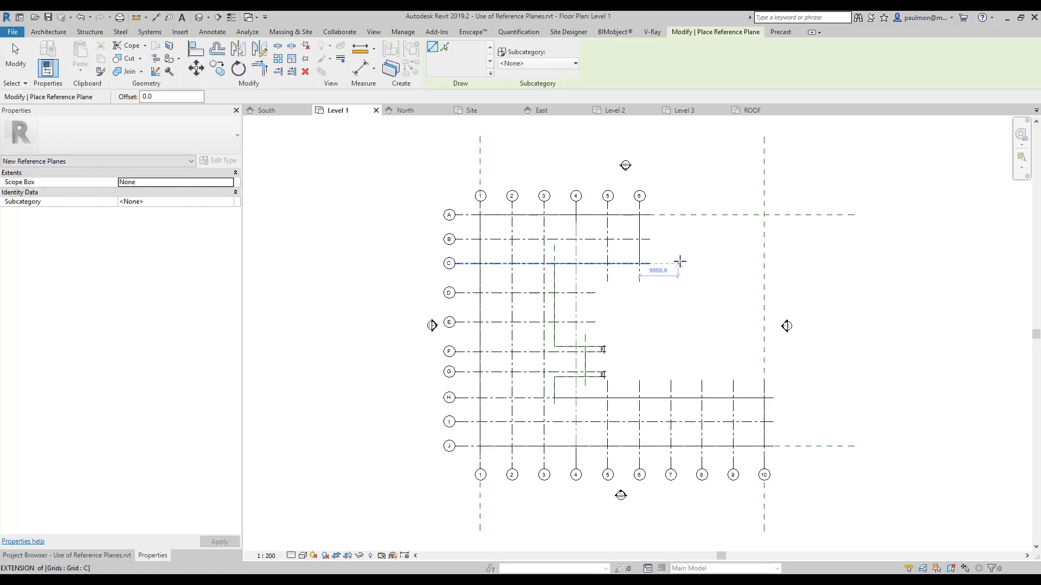
click(148, 97)
double_click(148, 97)
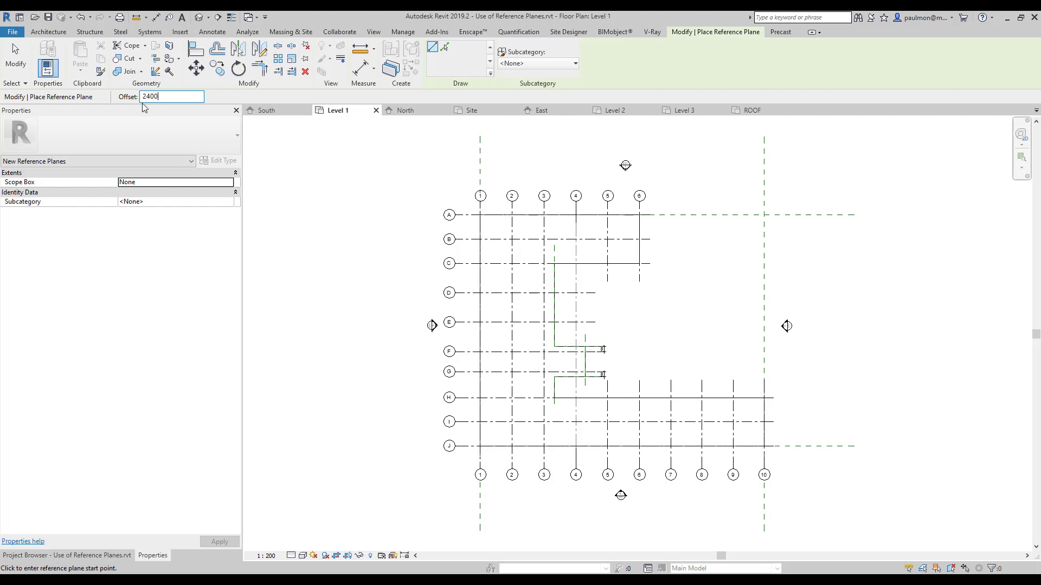
scroll(507, 260, up, 3)
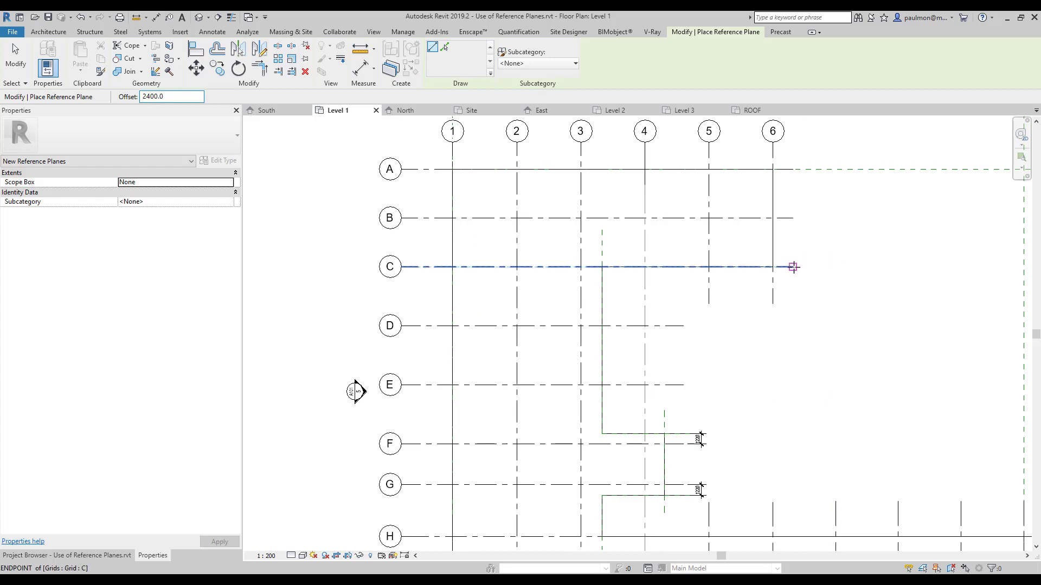
click(793, 267)
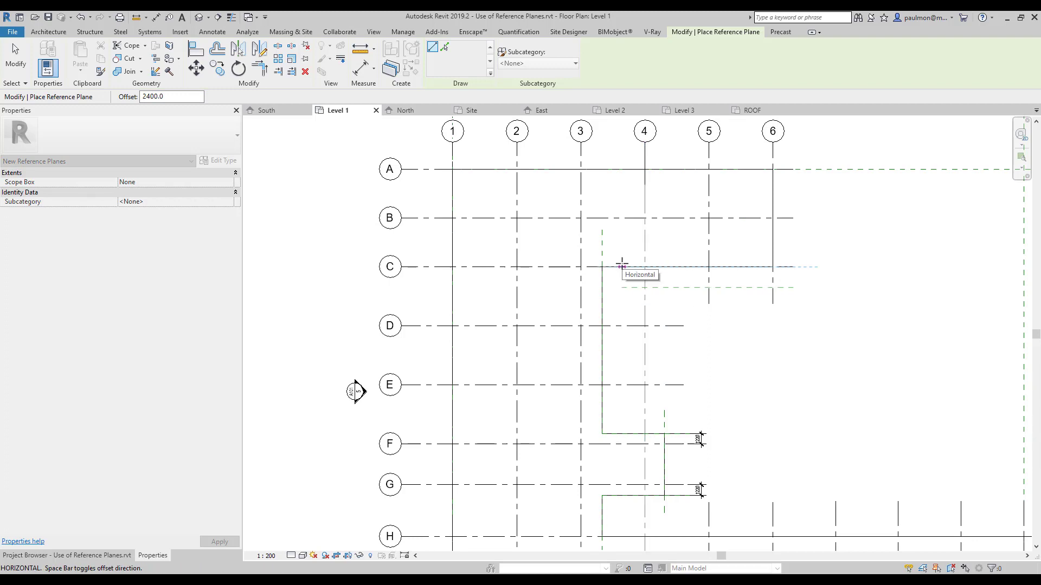
key(space)
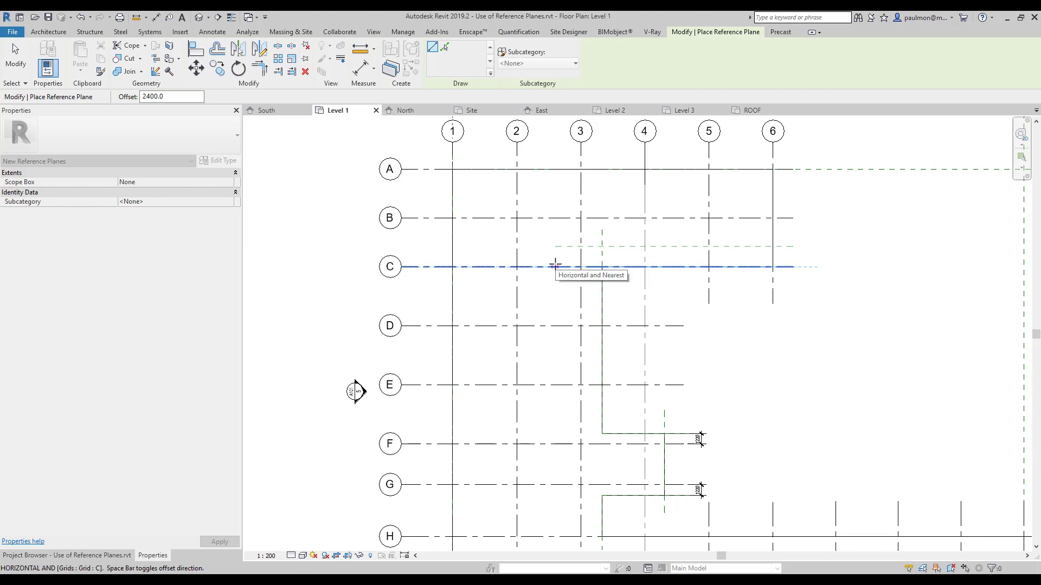
click(551, 264)
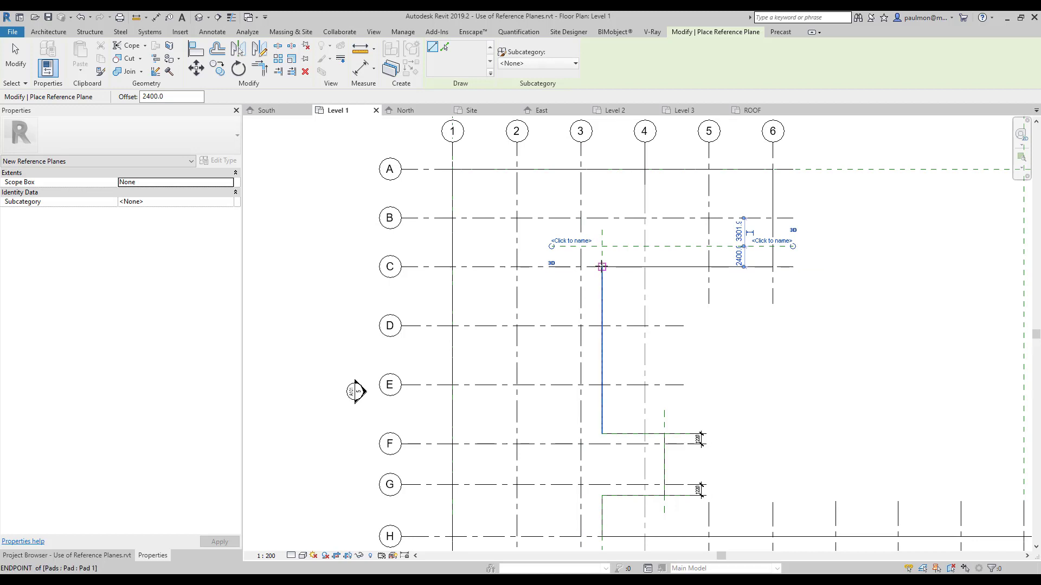
Draw a vertical reference plane offset 2400 inside the pad's long inner edge beside grid 3, from grid C to grid H.
click(602, 266)
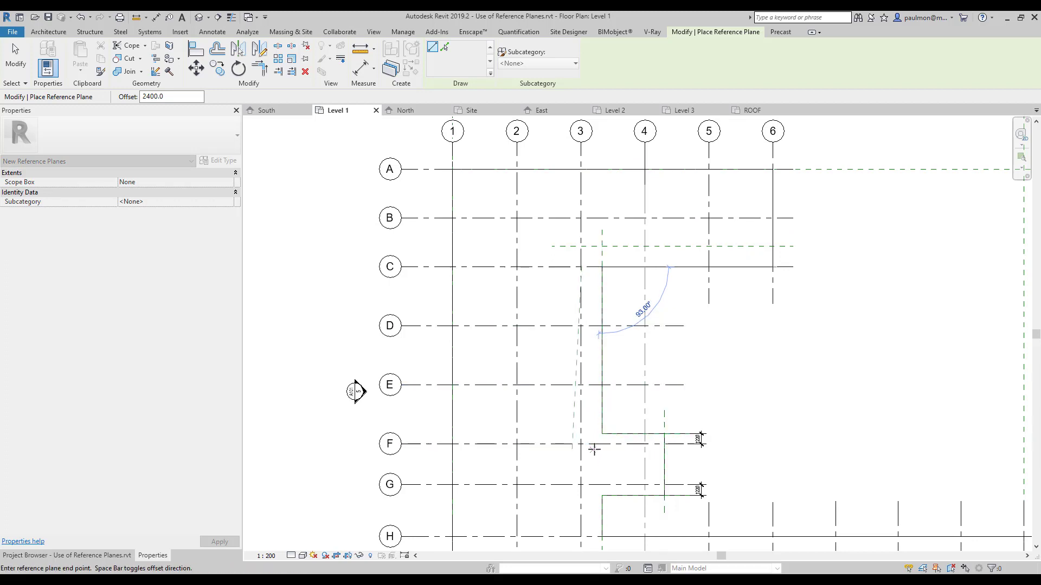
scroll(611, 390, down, 2)
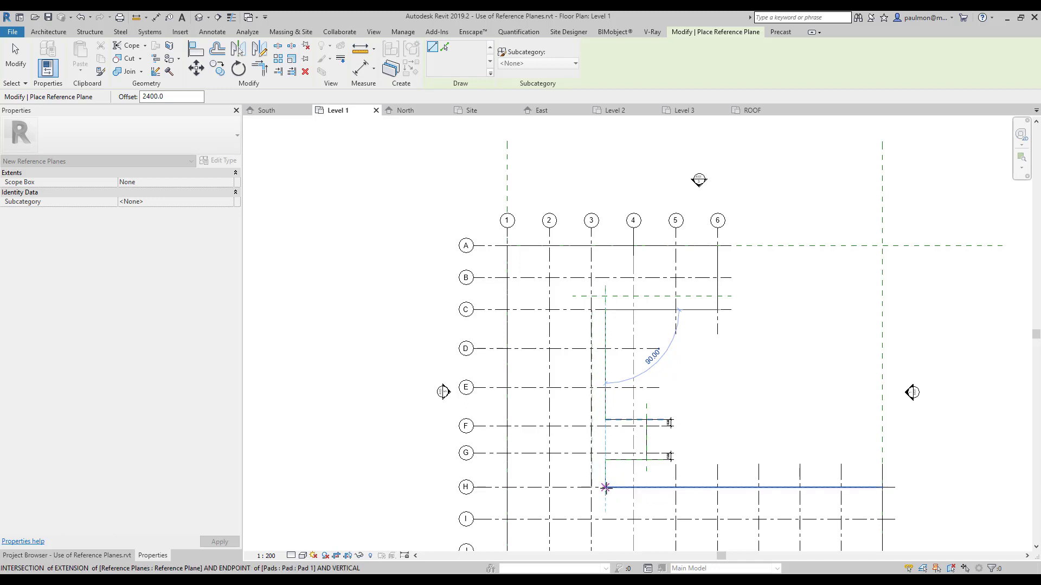
click(606, 487)
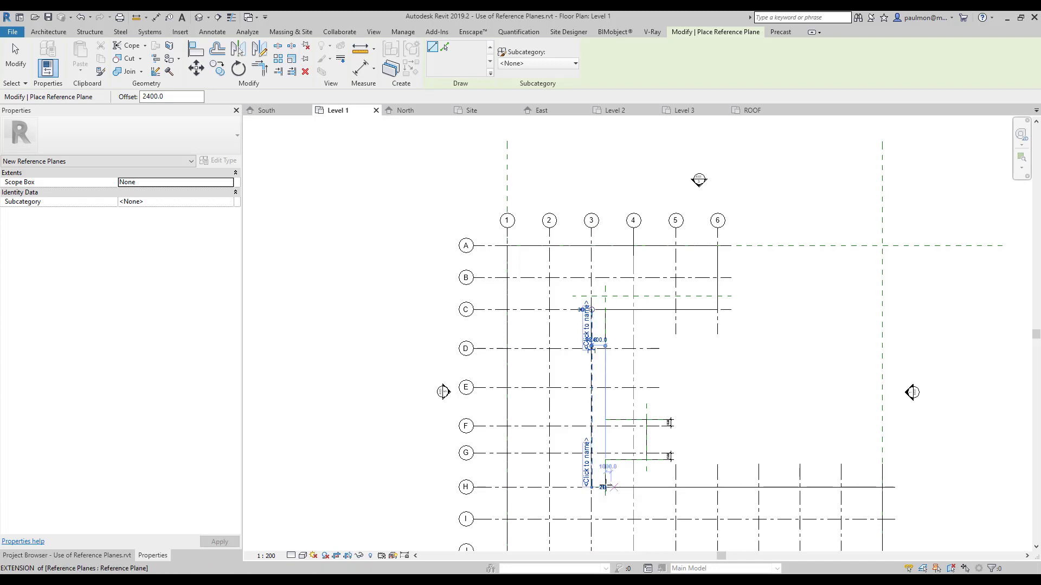
Draw a horizontal reference plane offset 2400 below grid H, from the pad's inner corner to grid 10, and end the command.
scroll(604, 491, up, 2)
scroll(614, 482, up, 2)
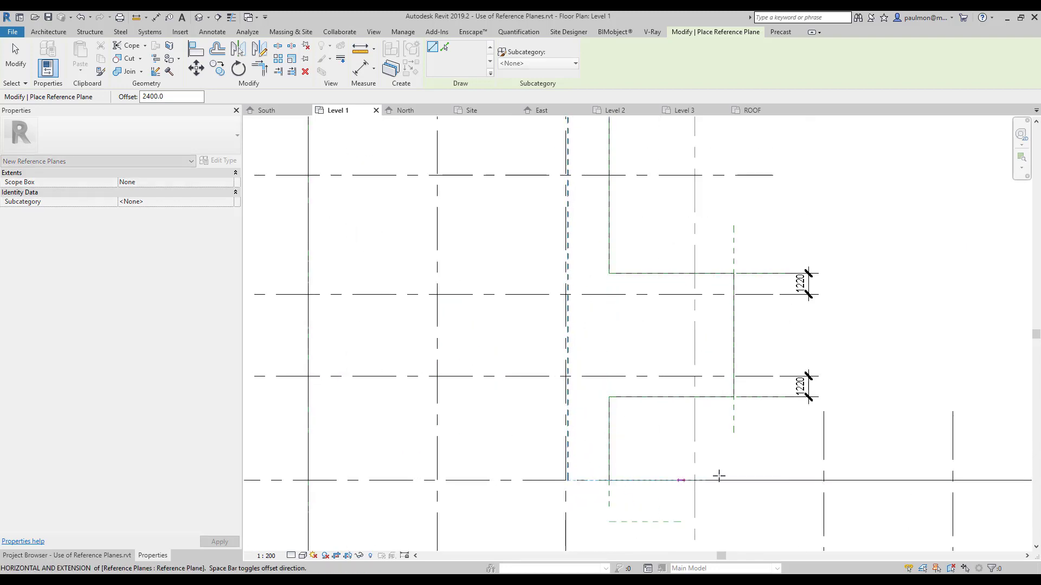
scroll(562, 464, down, 2)
scroll(700, 466, down, 3)
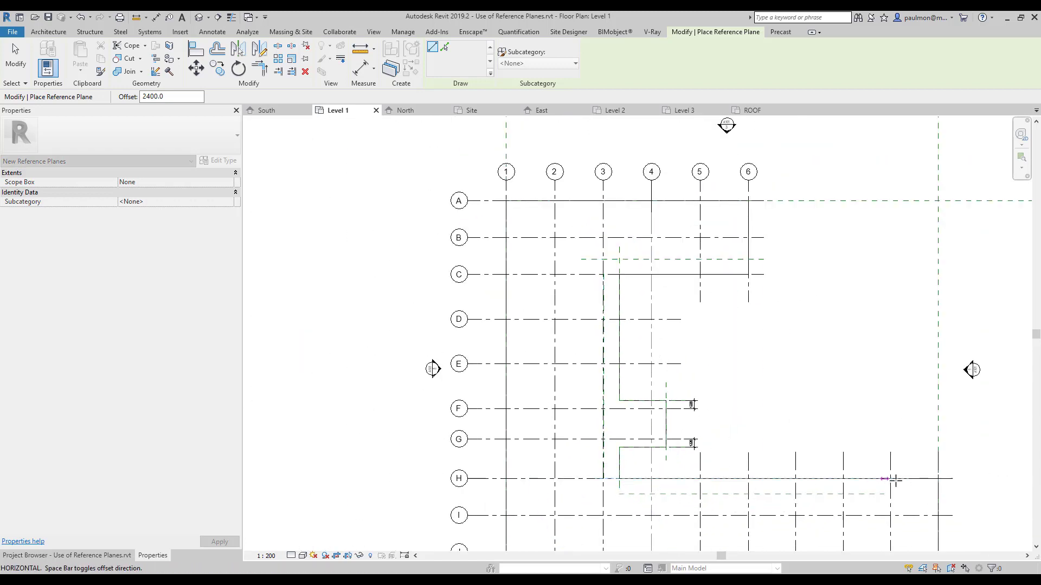
click(938, 478)
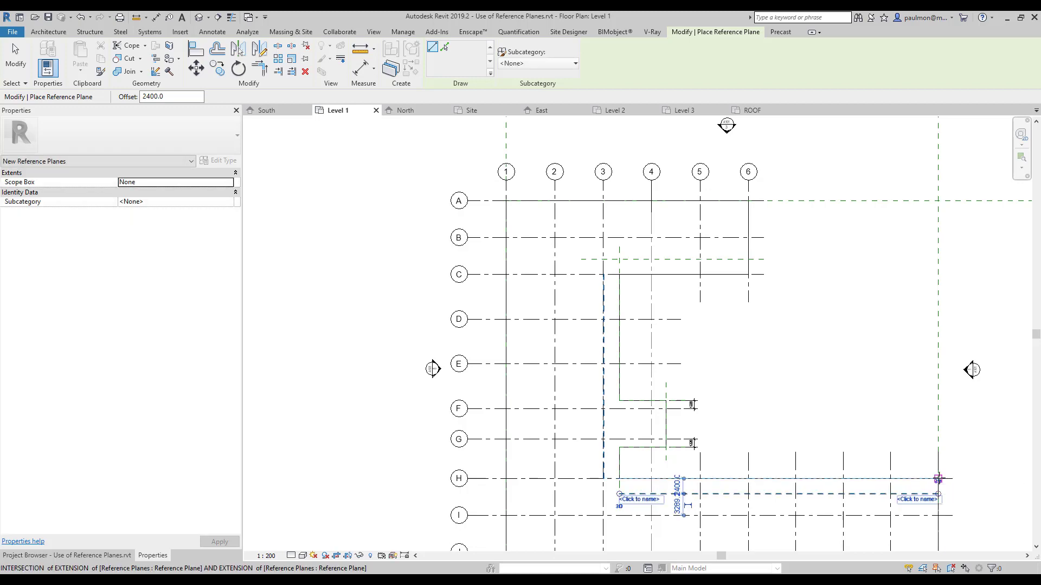
key(Escape)
key(Escape)
Extend the grid 3 side end of the horizontal reference plane below grid H to just beyond the new vertical plane.
scroll(517, 482, up, 2)
click(686, 505)
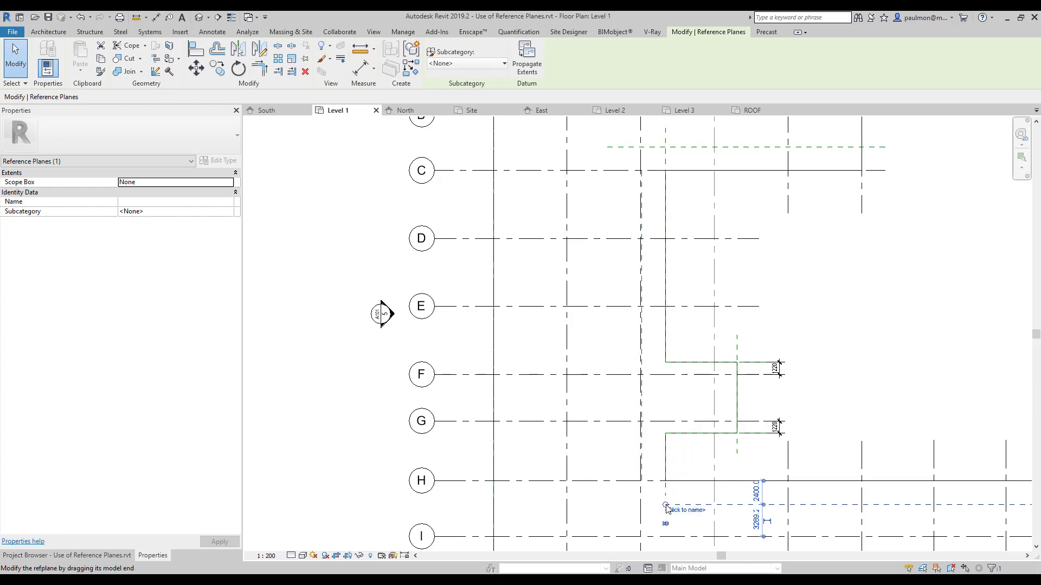
drag(668, 508, 645, 486)
scroll(645, 477, up, 3)
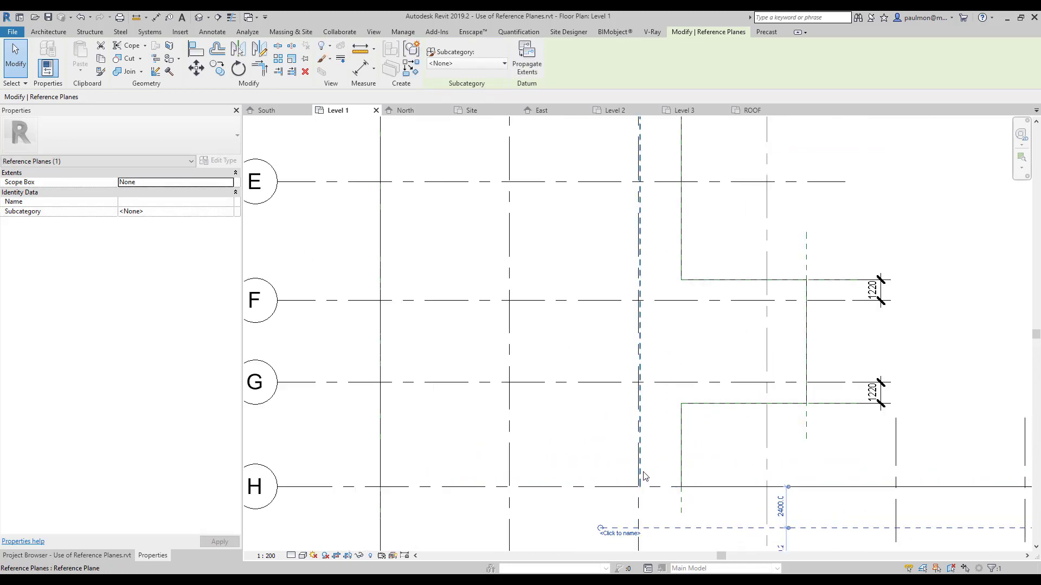
Extend both ends of the vertical reference plane beside grid 3 beyond the offset horizontal planes near grids C and H, and deselect it.
click(643, 475)
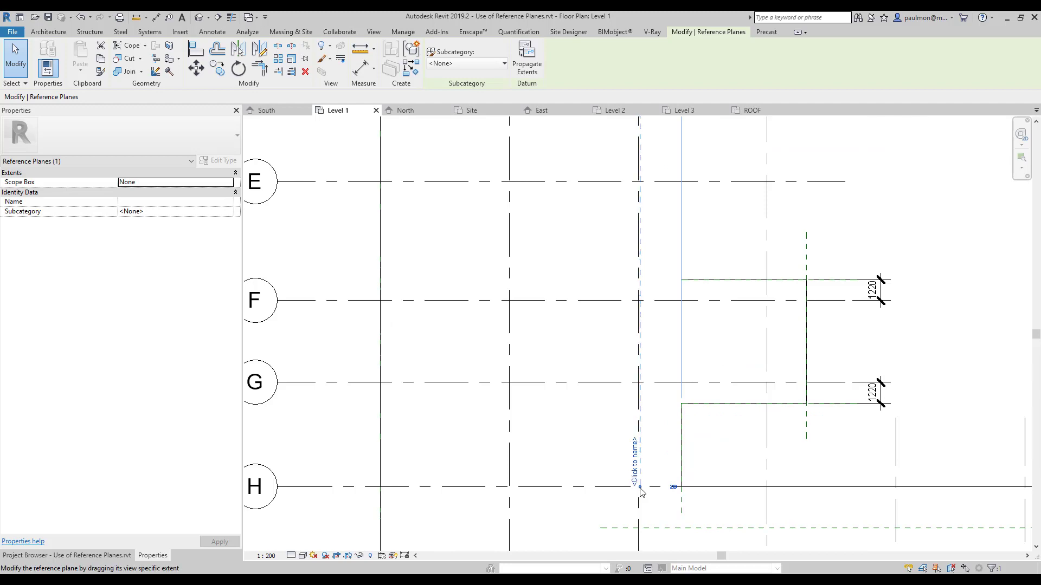
drag(641, 489, 625, 533)
scroll(358, 438, down, 3)
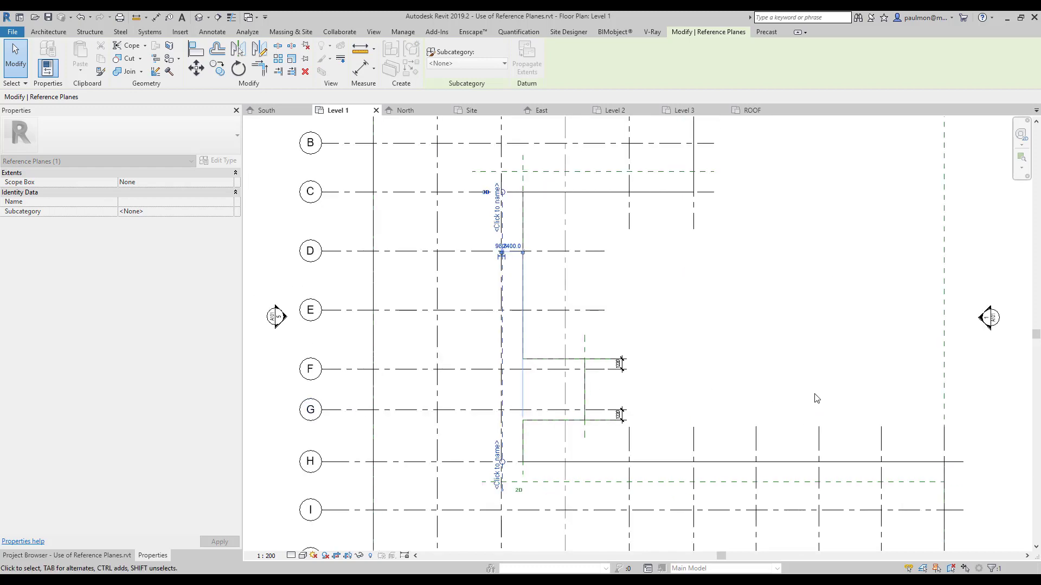
scroll(641, 404, down, 1)
scroll(536, 241, up, 5)
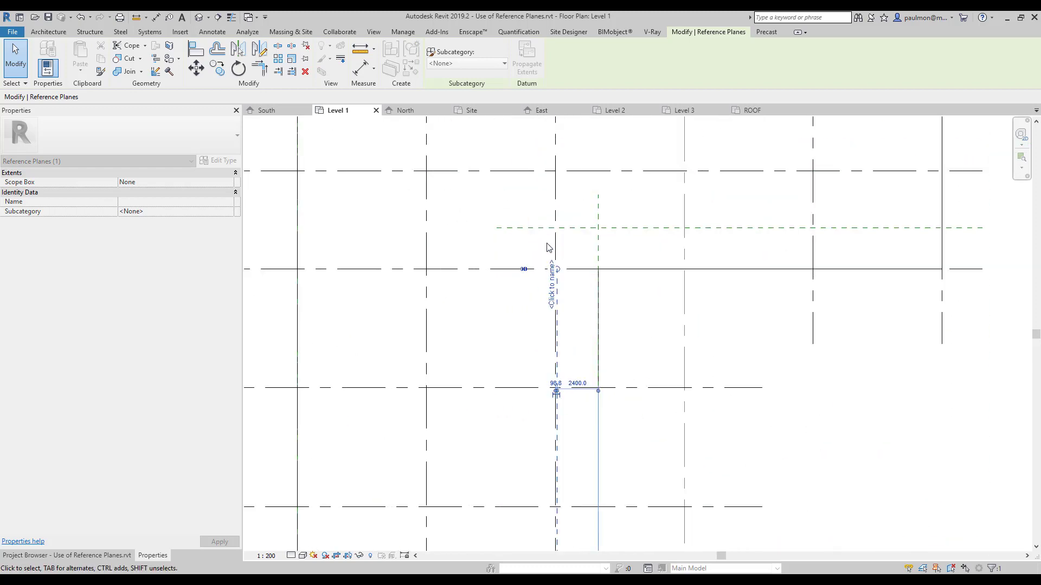
drag(568, 287, 577, 198)
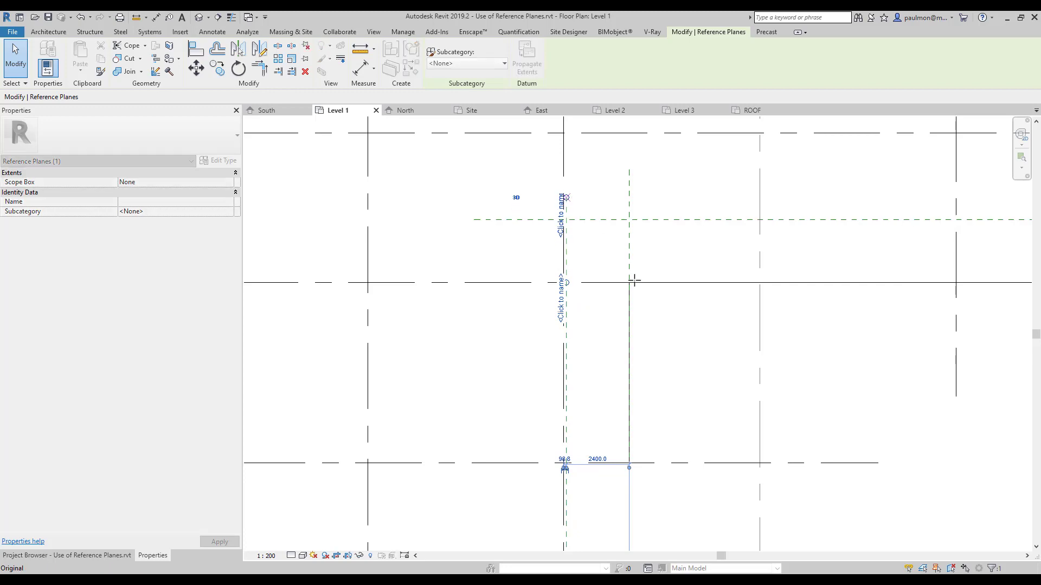
click(671, 325)
scroll(746, 252, down, 3)
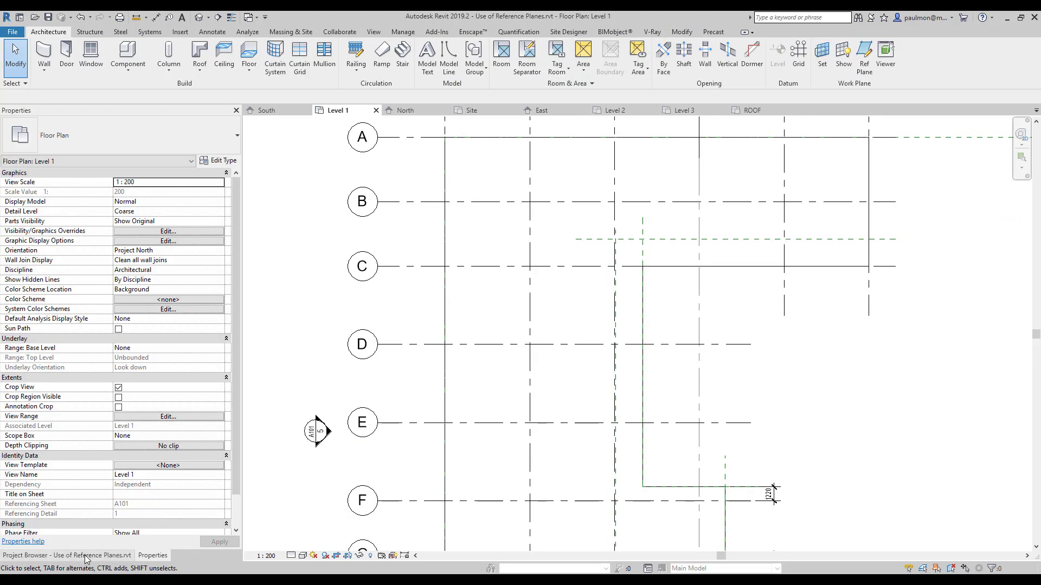
Review the reference planes in the Level 2, Level 3 and ROOF floor plans.
click(107, 557)
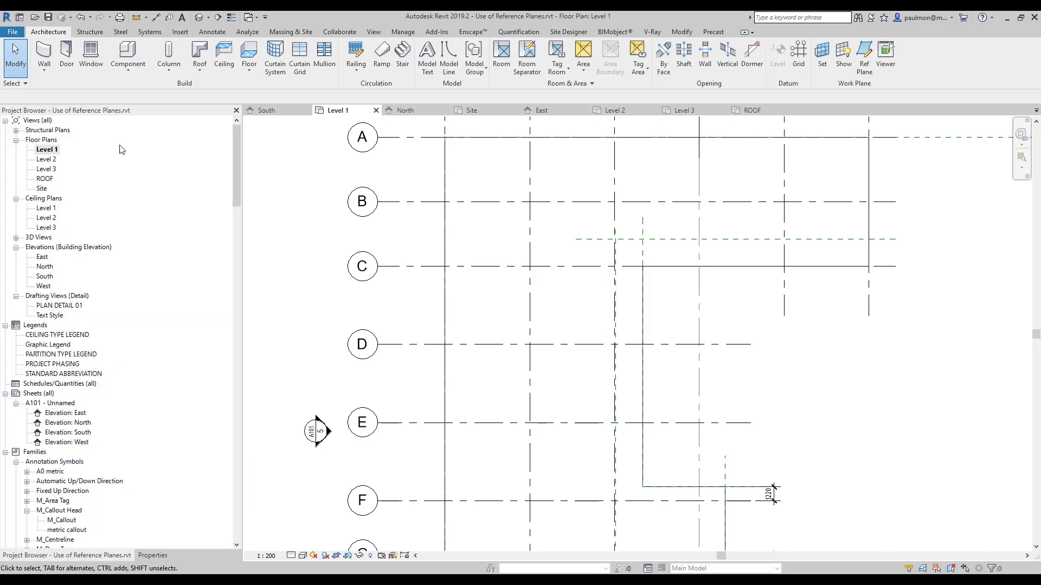
click(48, 160)
double_click(48, 160)
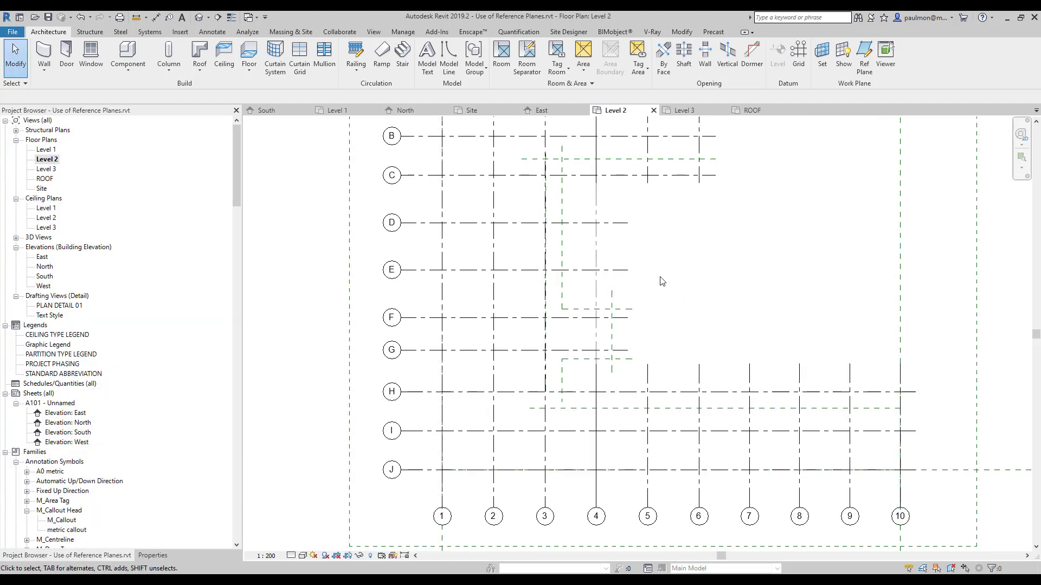
scroll(652, 197, up, 1)
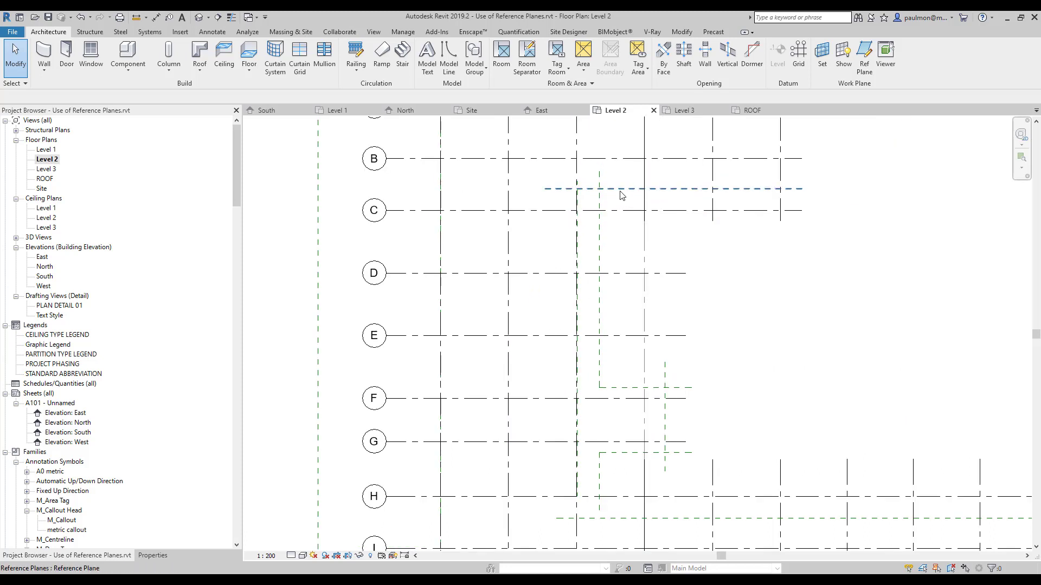
double_click(46, 168)
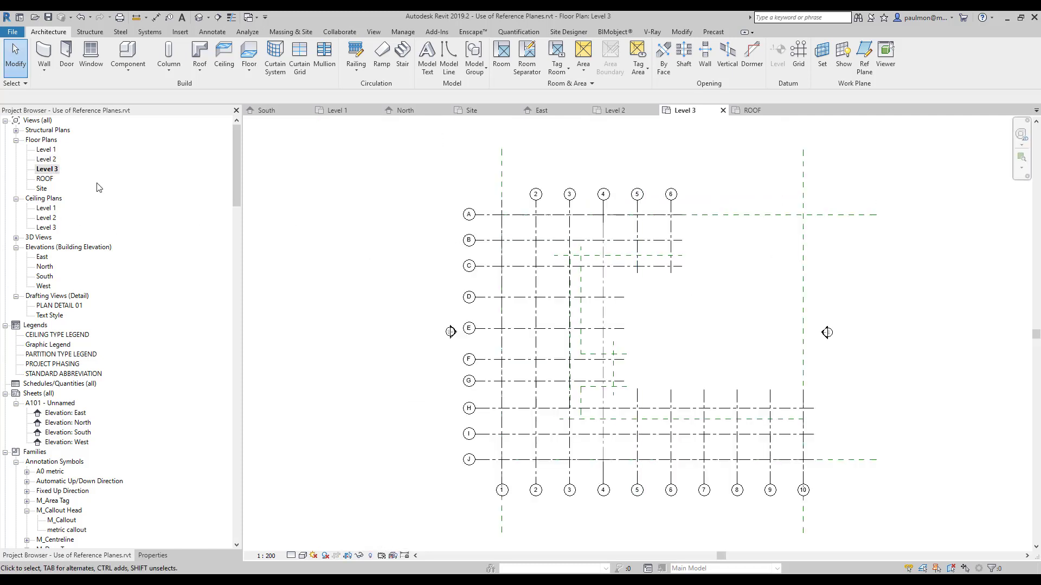
double_click(45, 180)
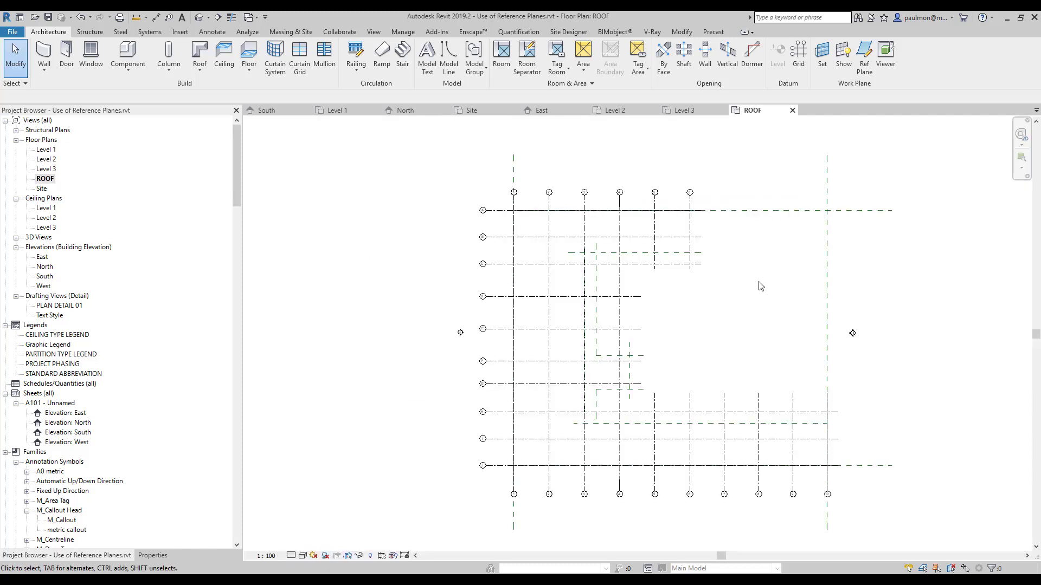
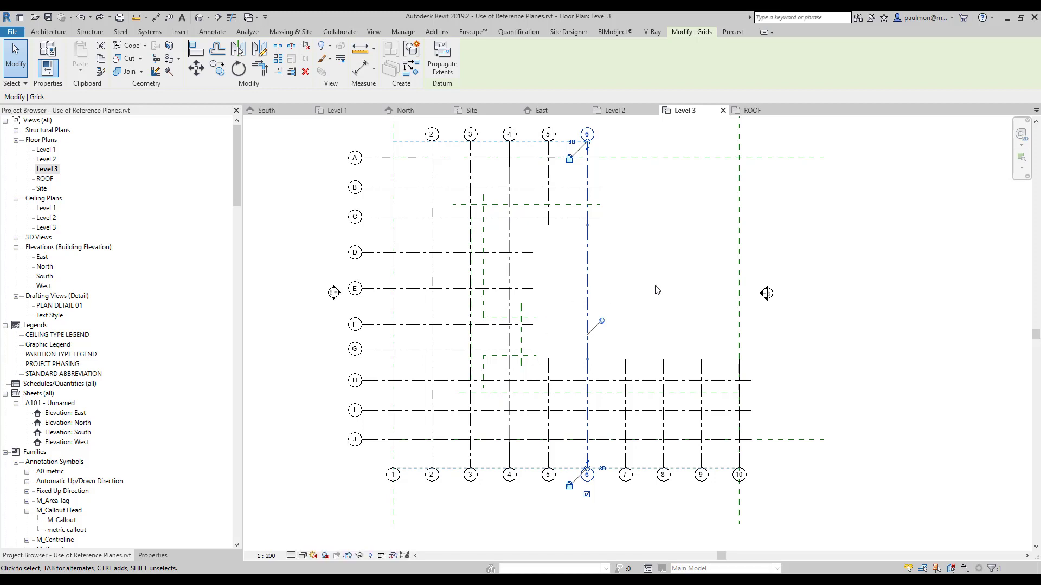
Clear the grid selection and create a Slab Edge subcategory under the Reference Planes annotation category in Object Styles.
click(674, 290)
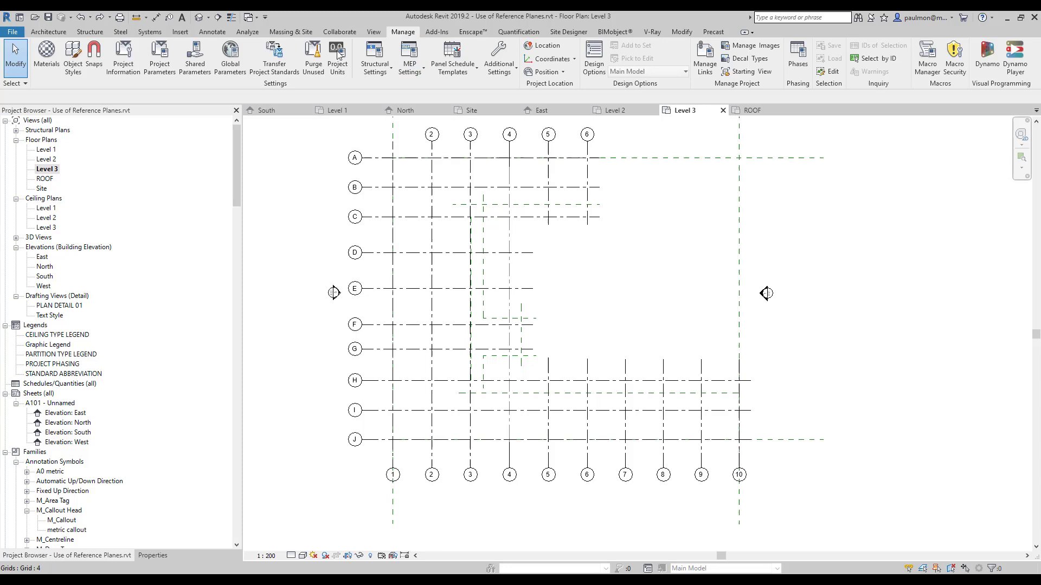
click(73, 73)
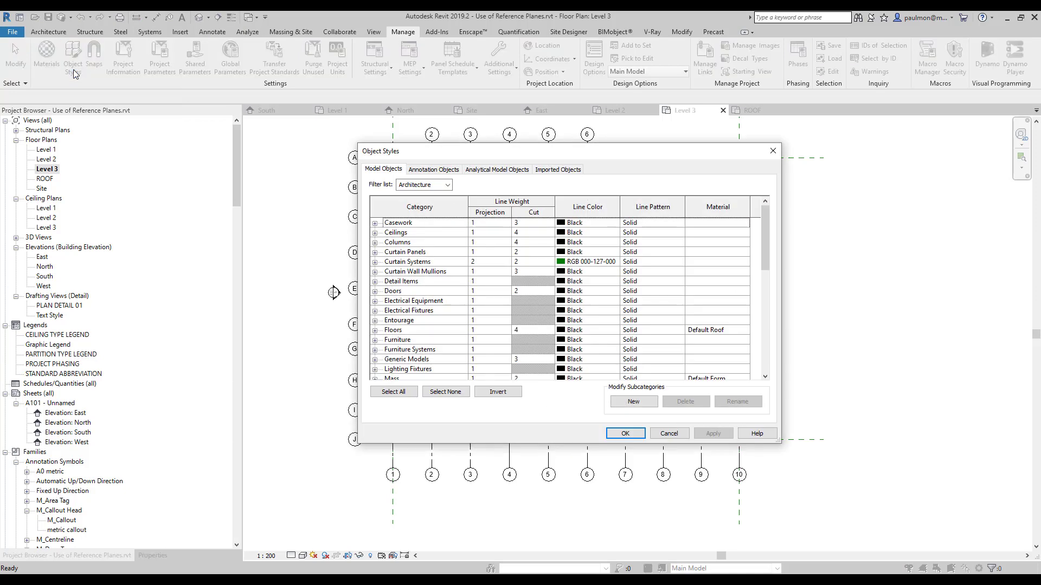
mouse_move(506, 154)
mouse_down()
mouse_move(523, 156)
mouse_move(495, 153)
mouse_up()
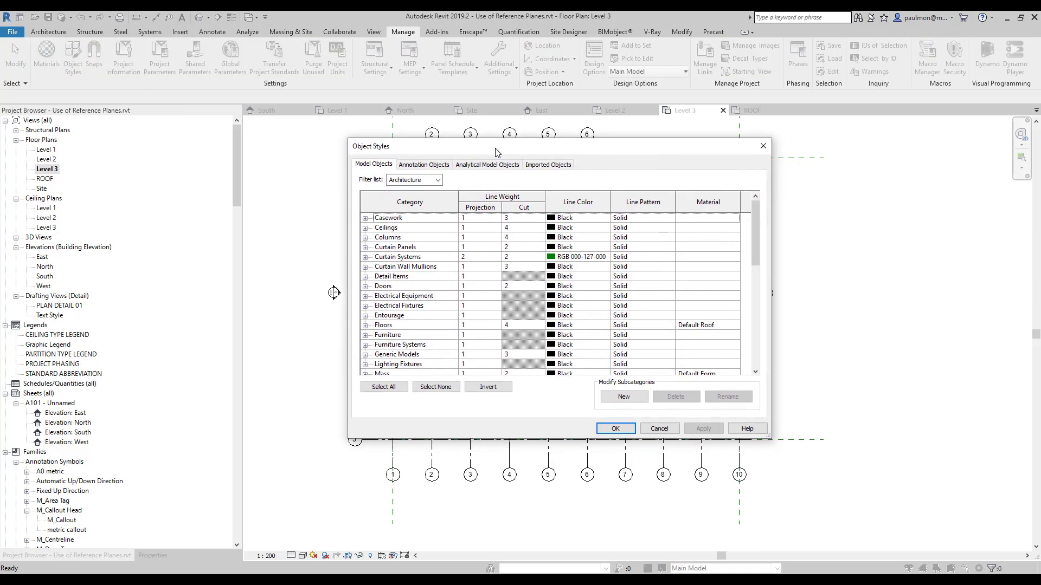
click(425, 166)
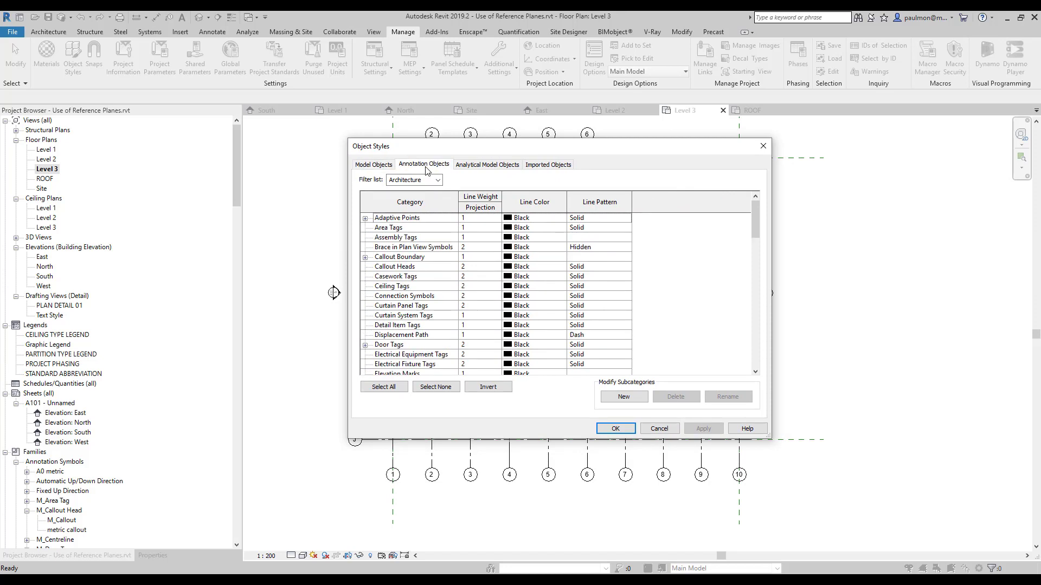
drag(758, 217, 757, 291)
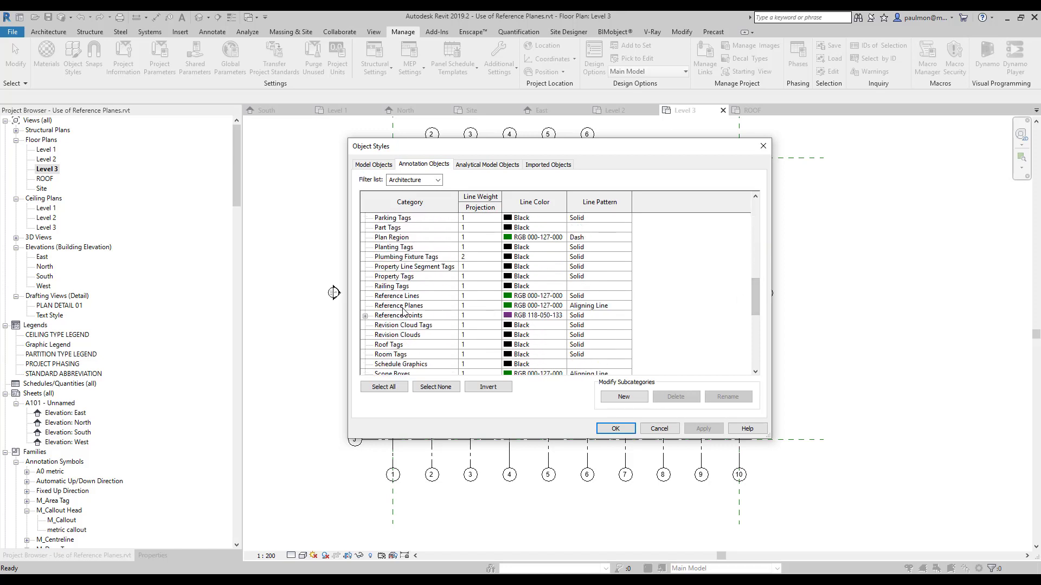
click(375, 307)
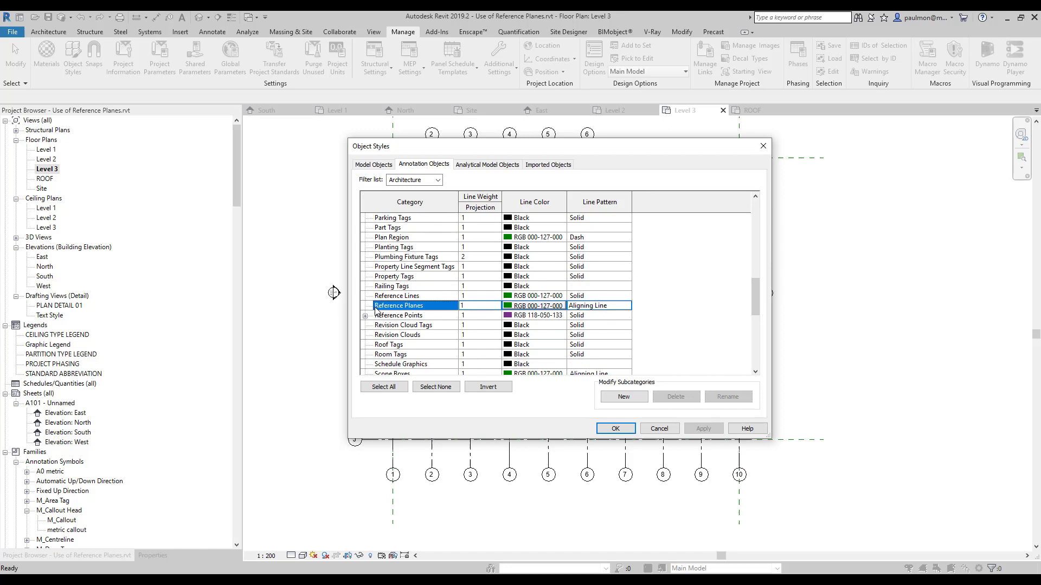
click(624, 398)
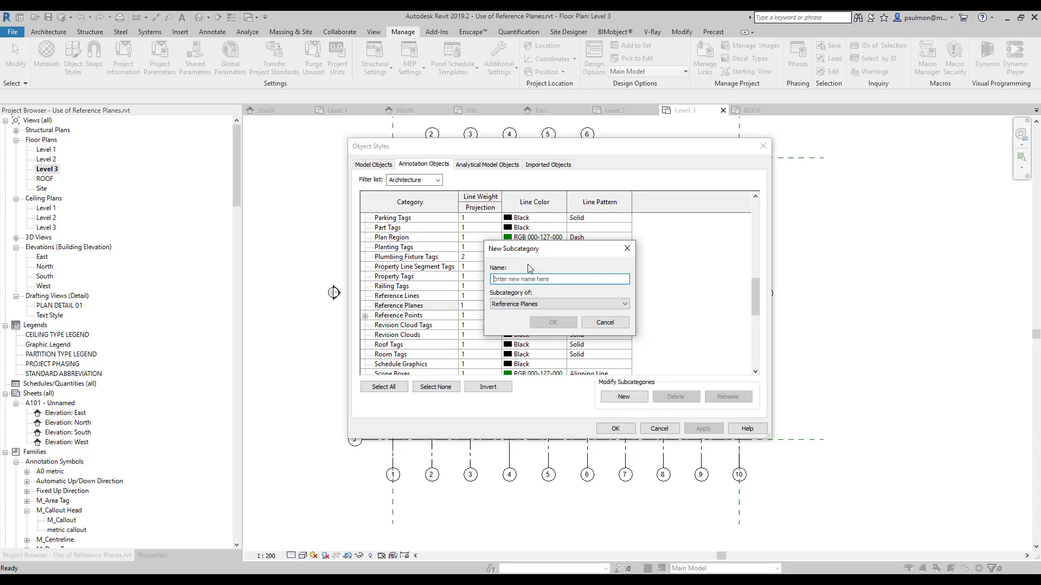
text(Slab Edge)
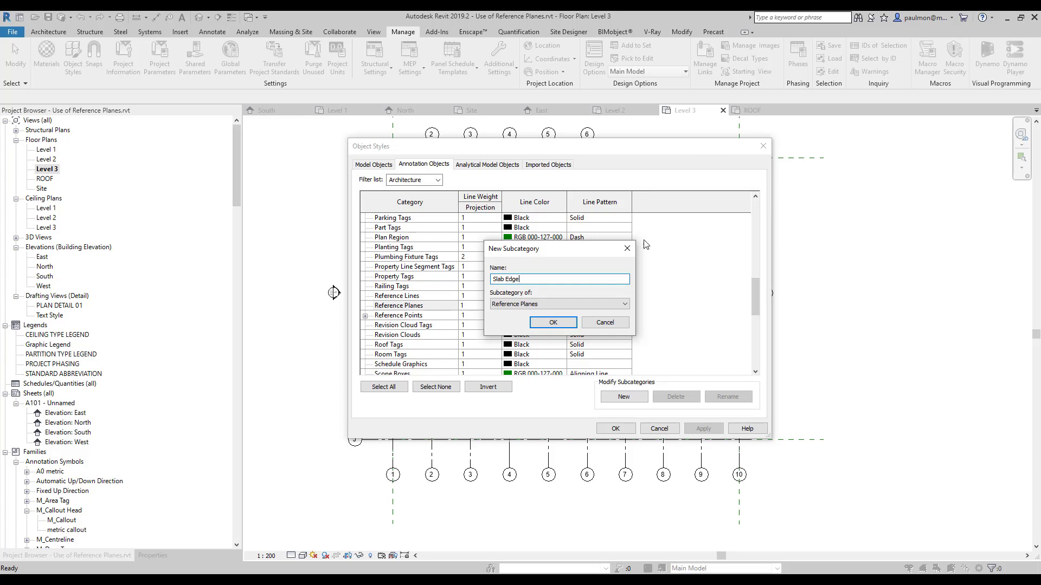
key(Tab)
click(552, 322)
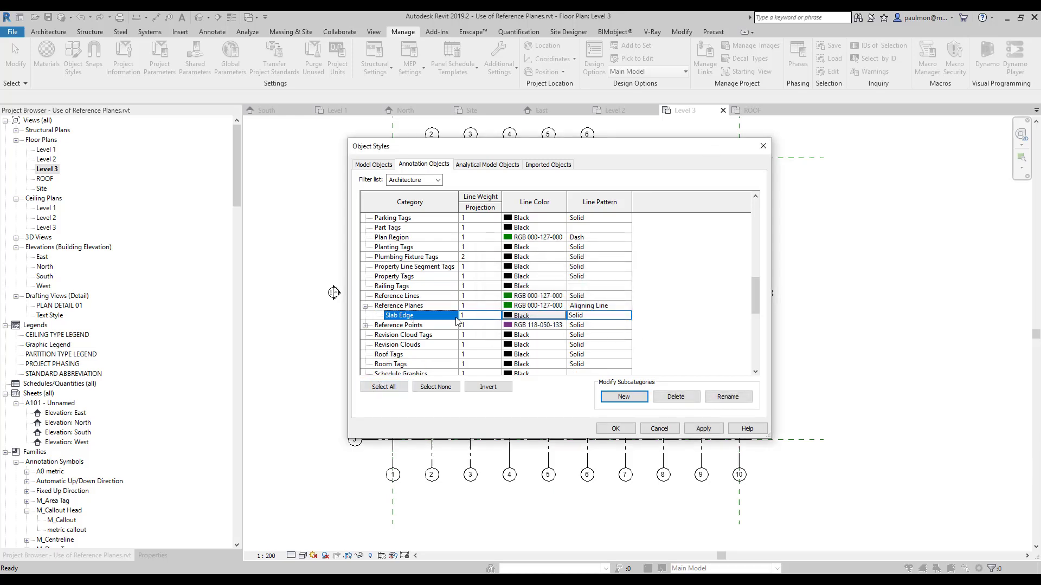
Set the Slab Edge subcategory's line color to RGB 128-128-255 and its line pattern to Dash.
click(522, 318)
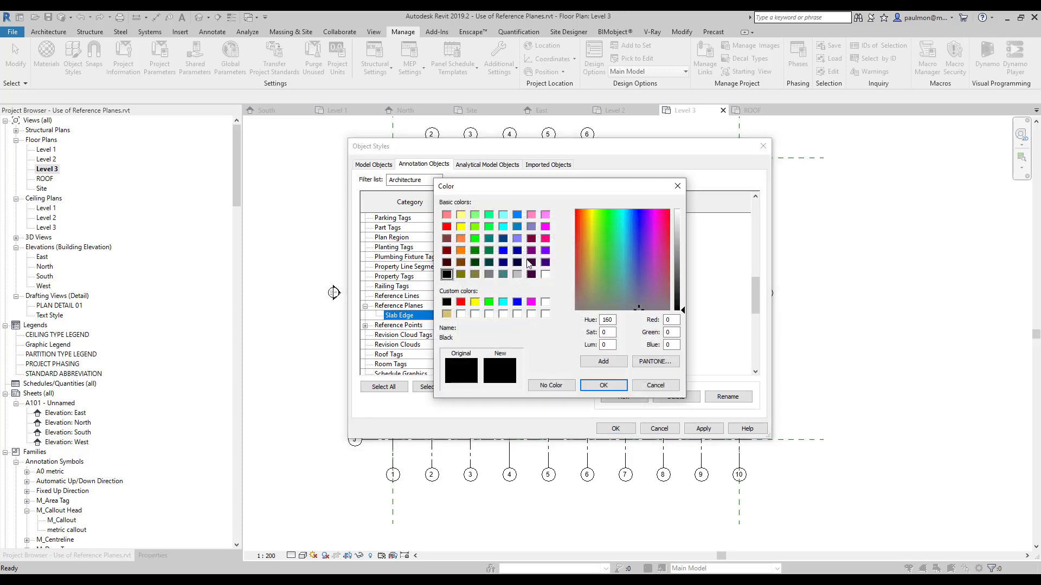
click(518, 238)
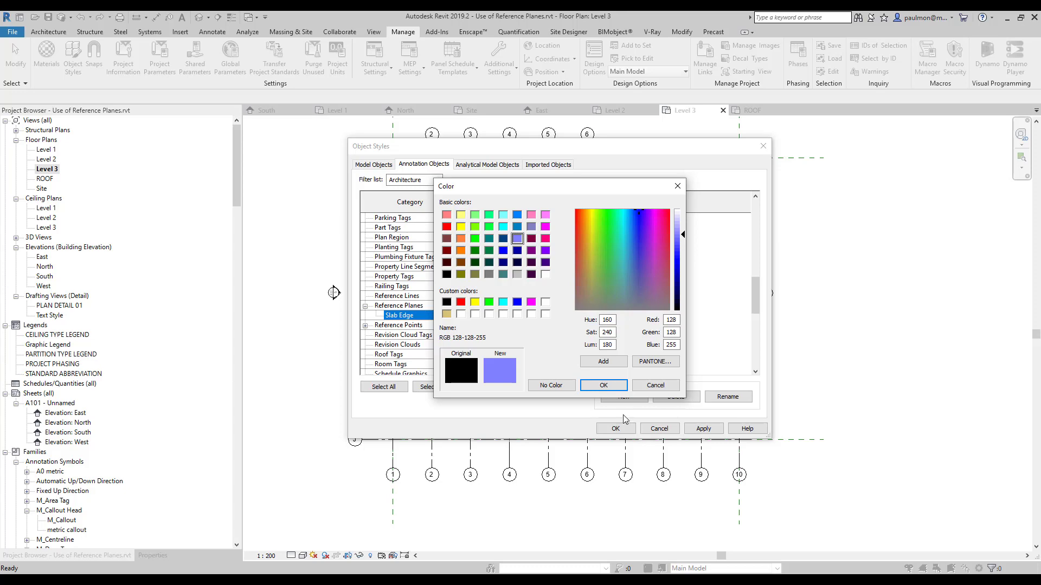
click(603, 385)
click(596, 316)
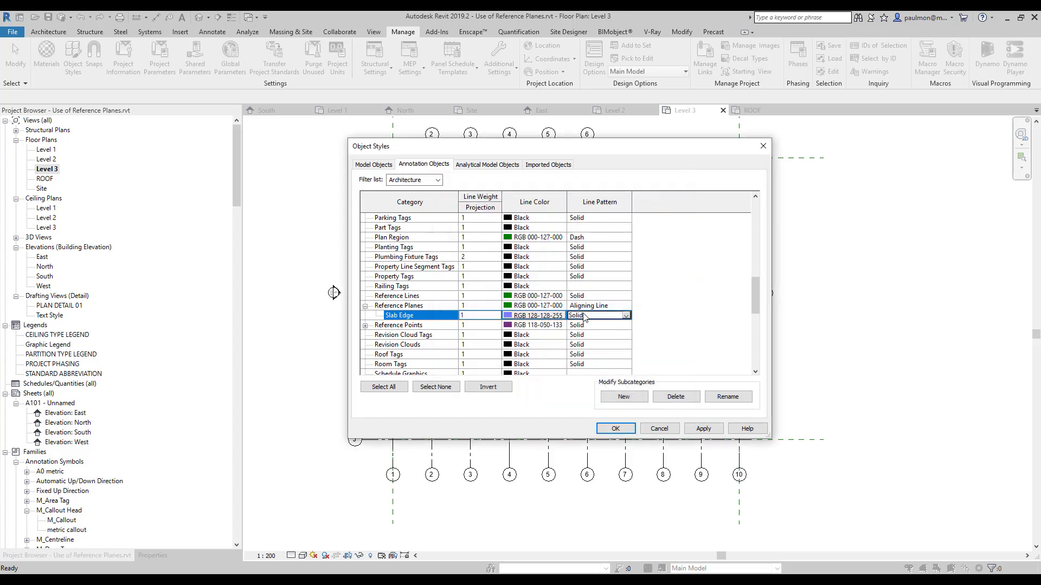
click(627, 316)
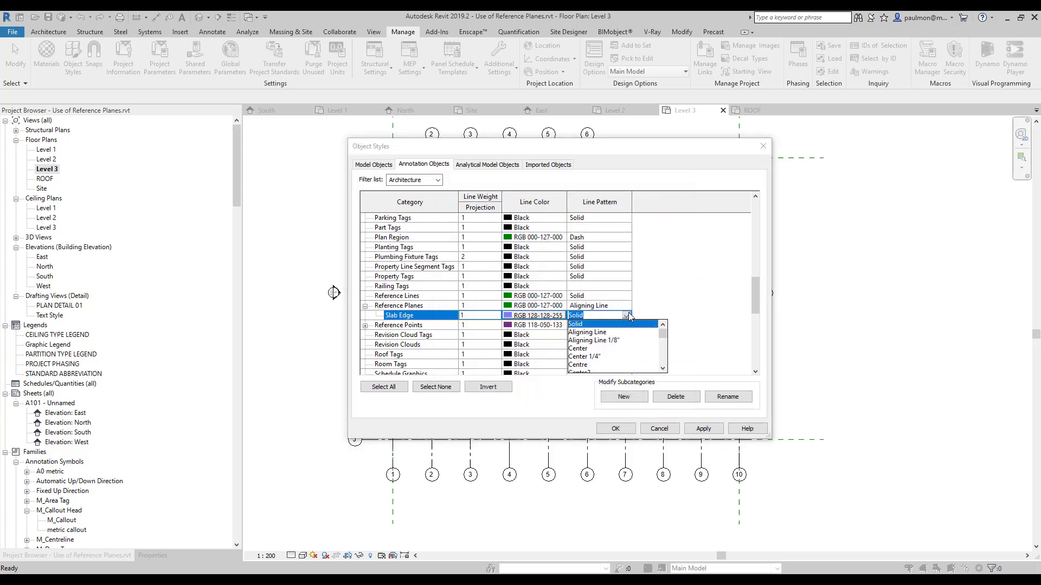
drag(663, 332, 666, 339)
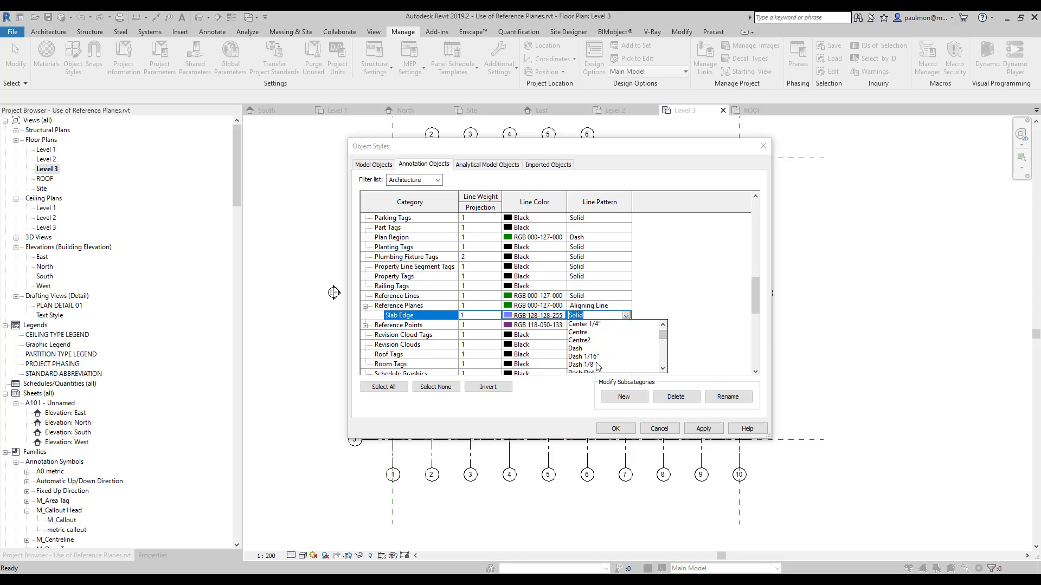
click(577, 349)
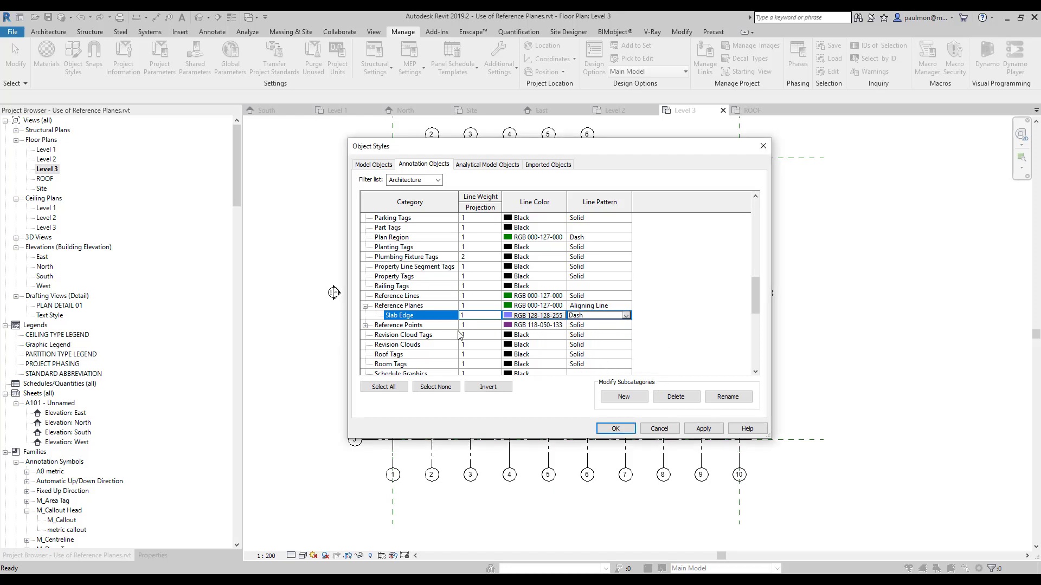
Set the Slab Edge subcategory's projection line weight to 8, then apply and accept the object styles.
click(490, 318)
click(496, 315)
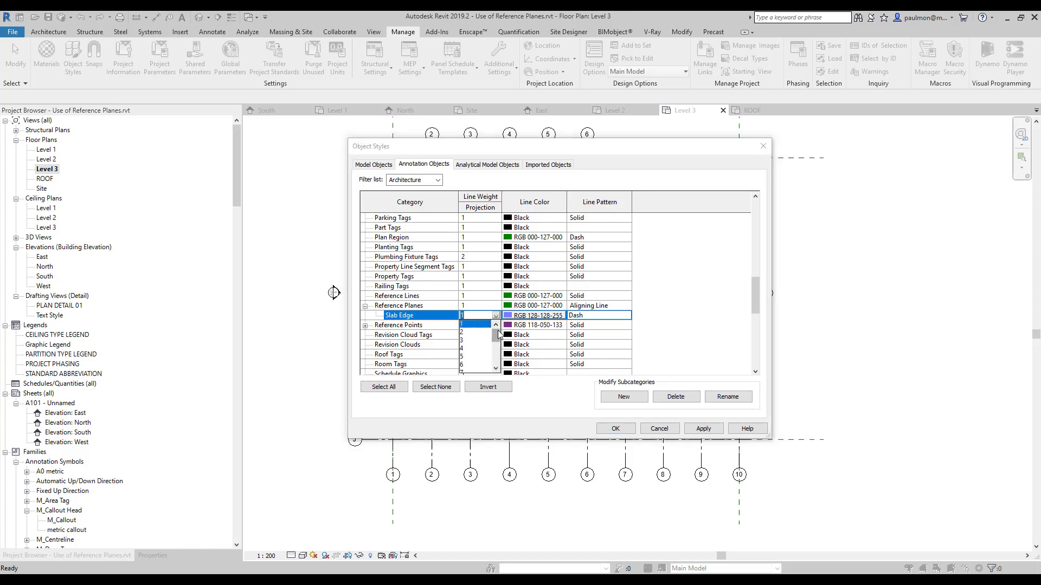
scroll(500, 337, down, 1)
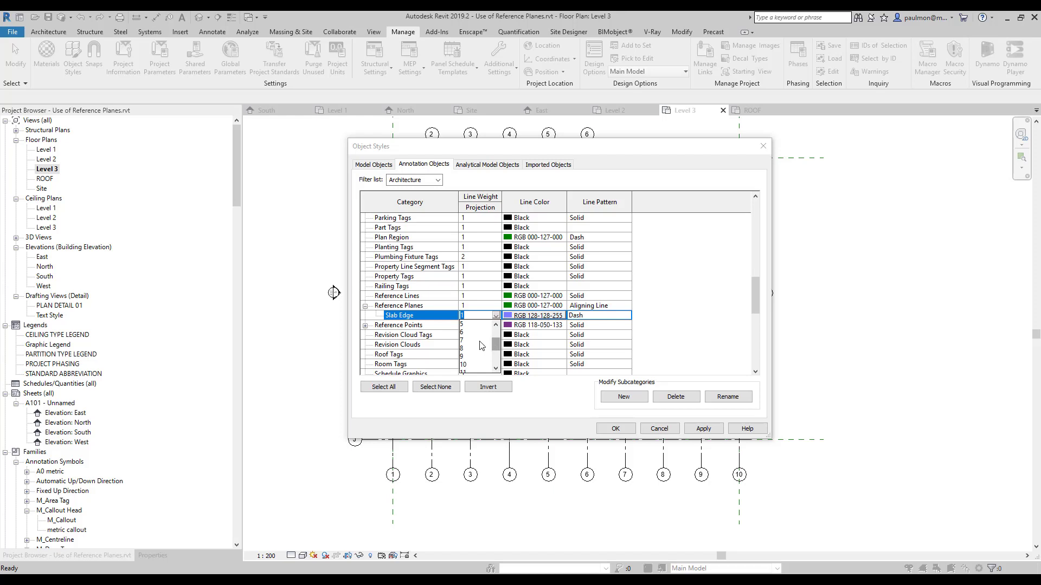
click(467, 348)
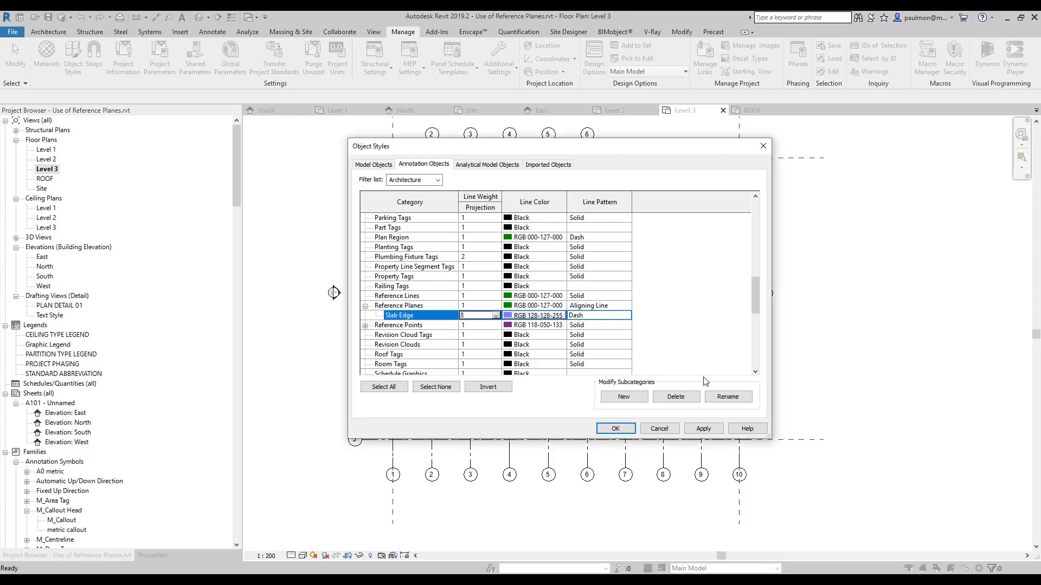
click(706, 432)
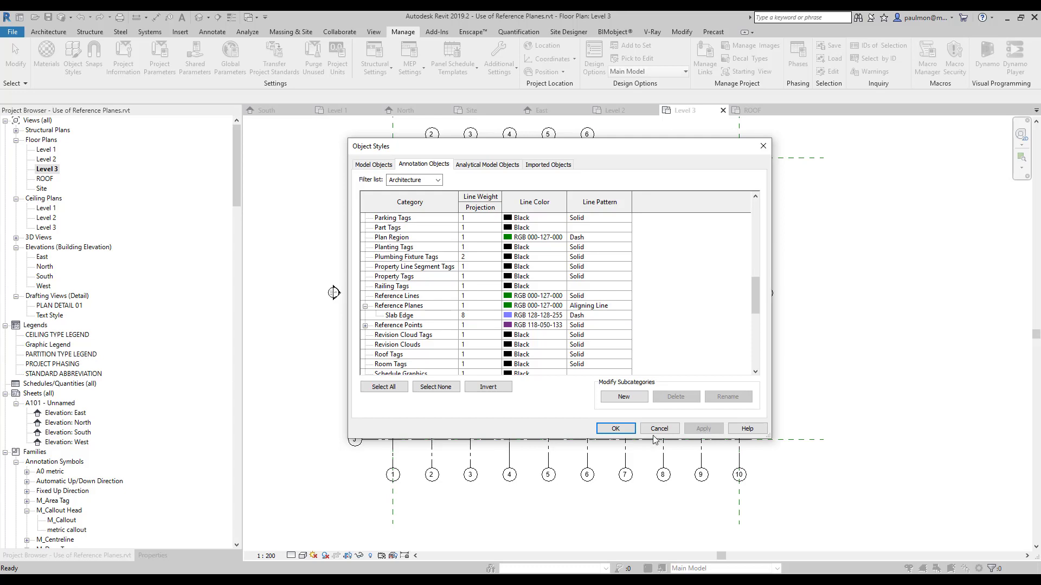
click(616, 428)
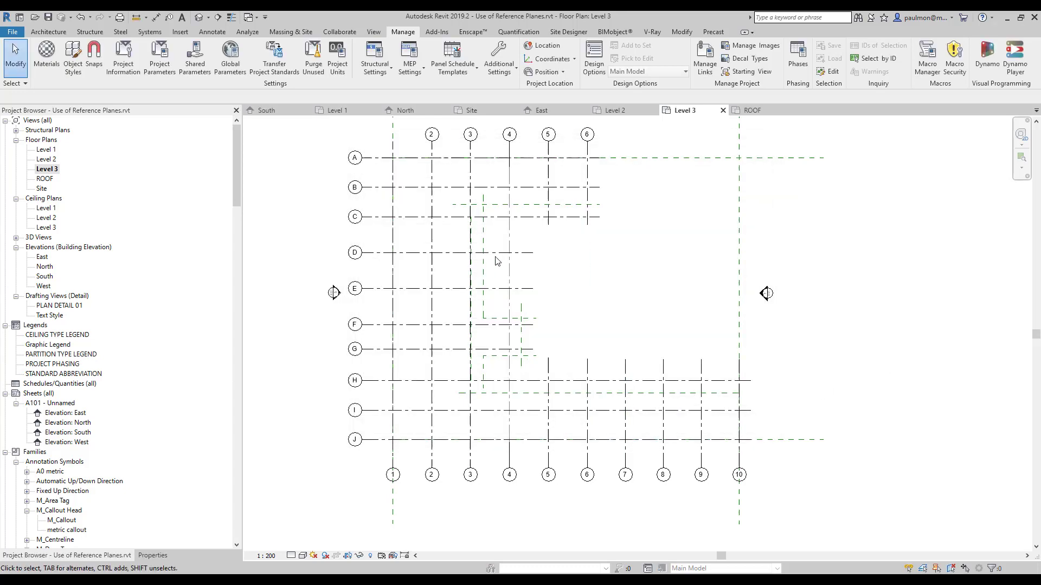
scroll(470, 174, up, 3)
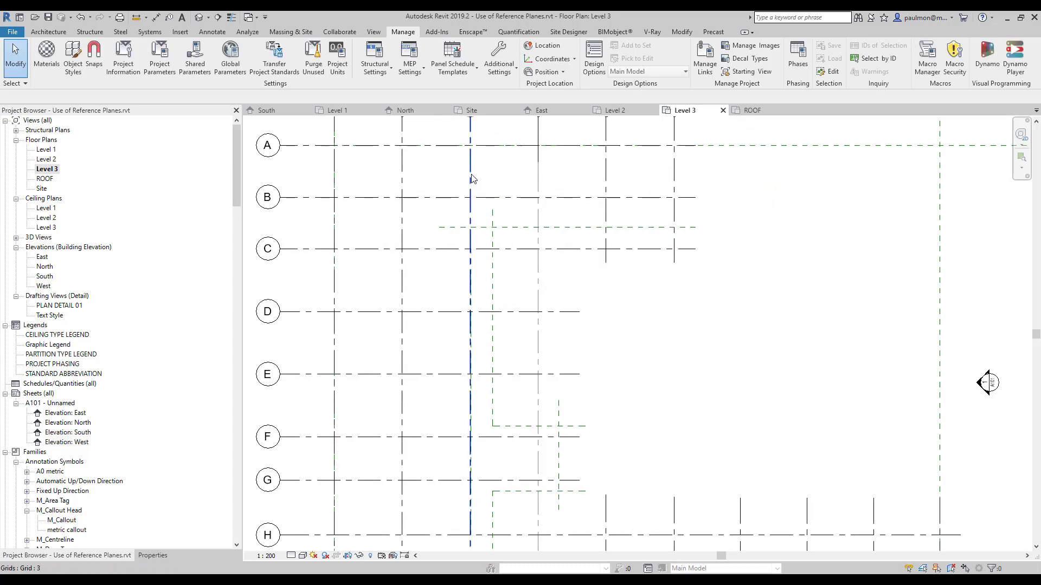
click(519, 230)
key(Escape)
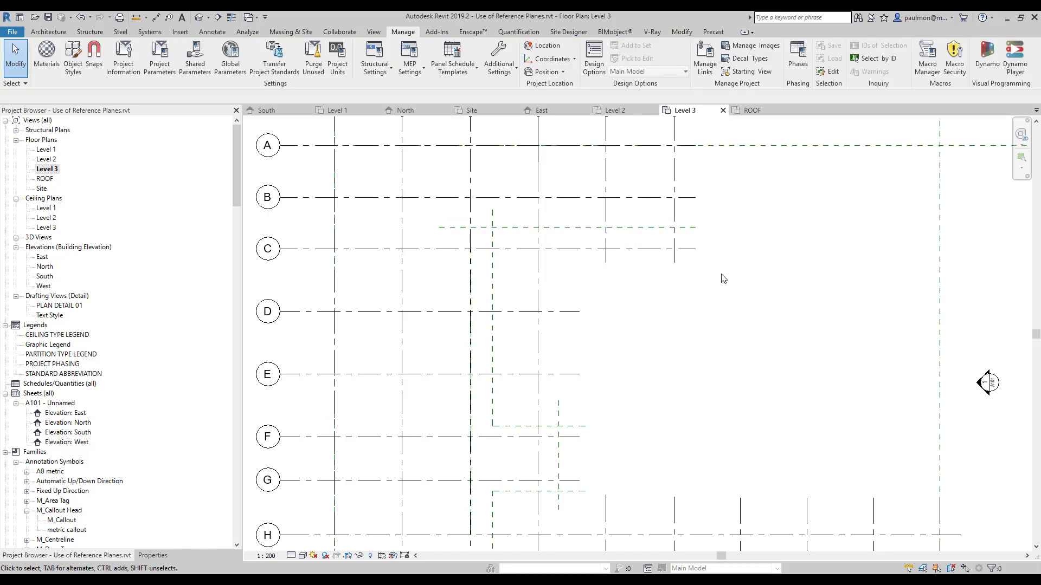
scroll(805, 287, down, 2)
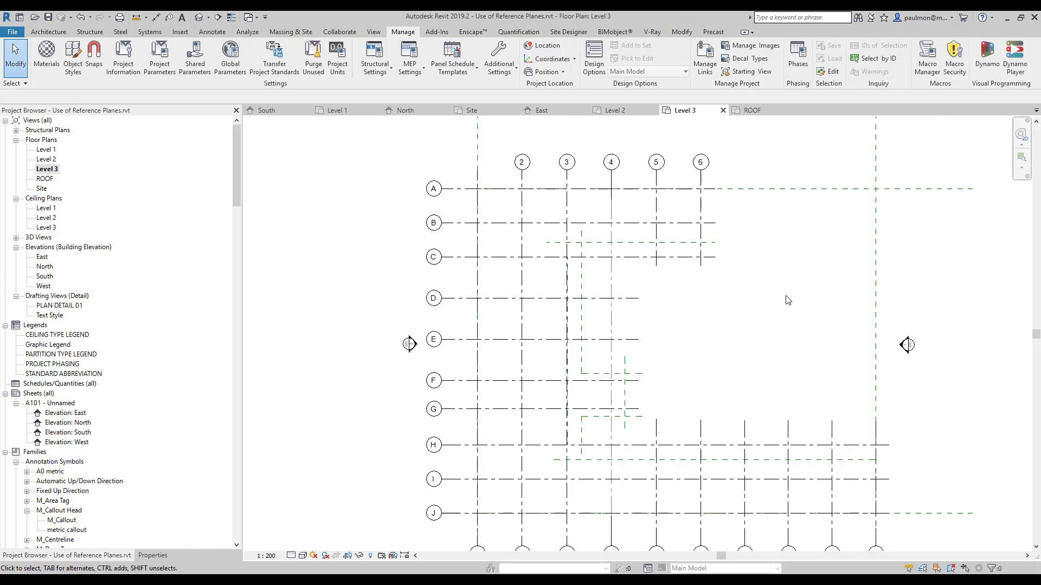
Assign the Slab Edge subcategory to the five reference planes outlining the stepped inner edge between grids C and H, and deselect them.
click(584, 287)
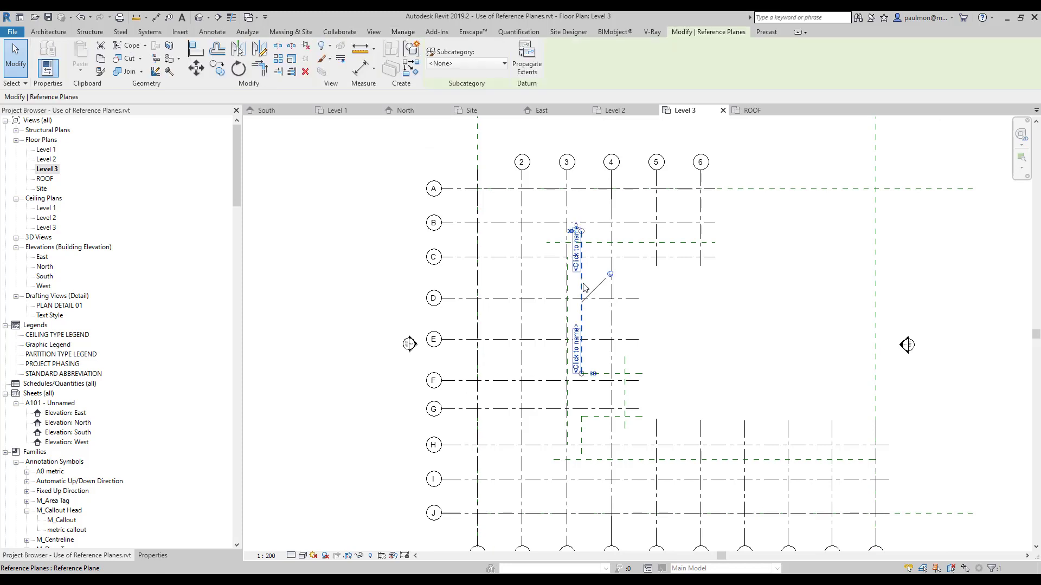
ctrl+click(611, 374)
ctrl+click(594, 417)
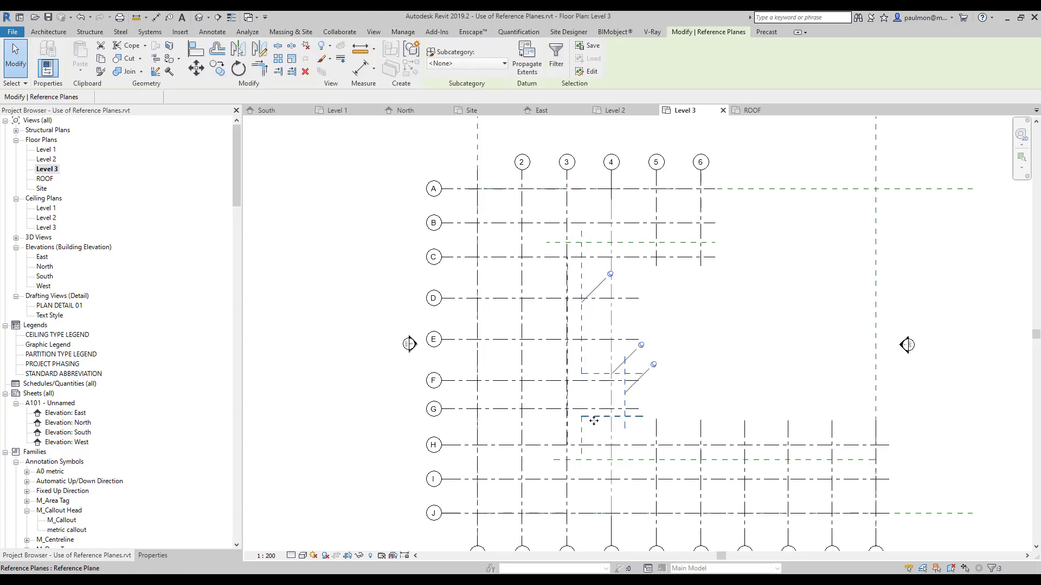
ctrl+click(588, 427)
ctrl+click(578, 437)
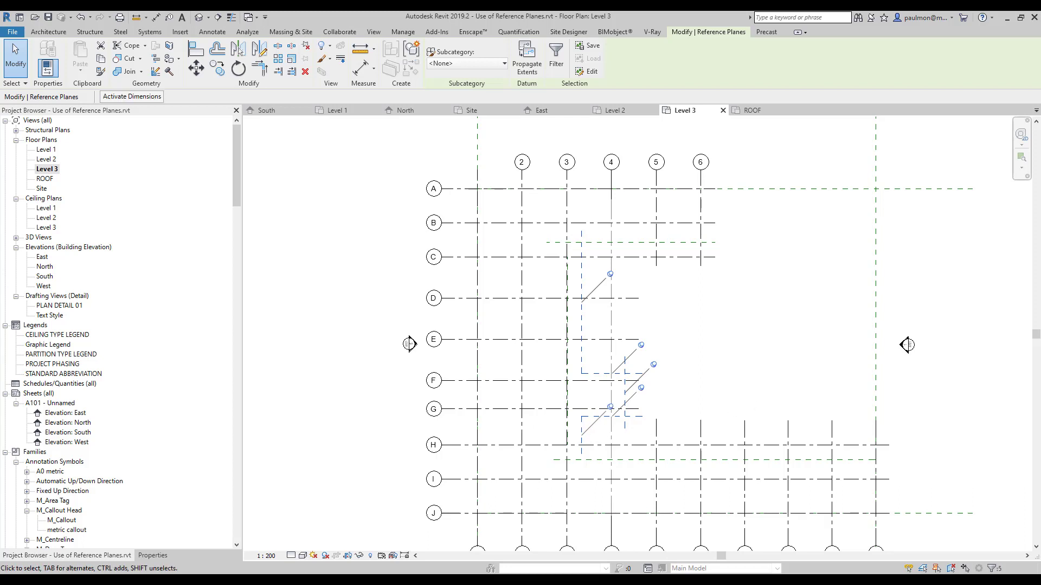
click(152, 556)
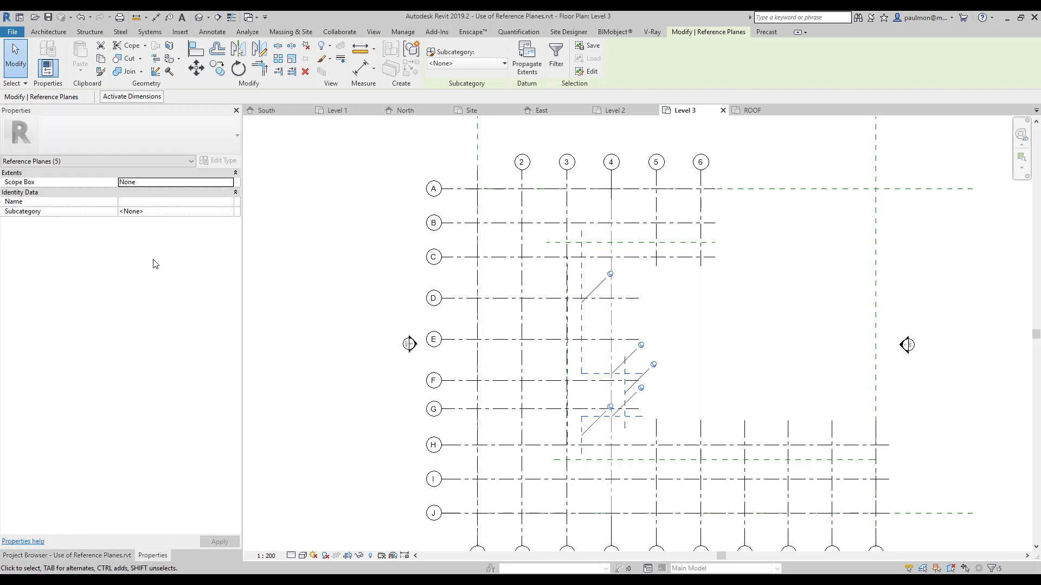
click(227, 215)
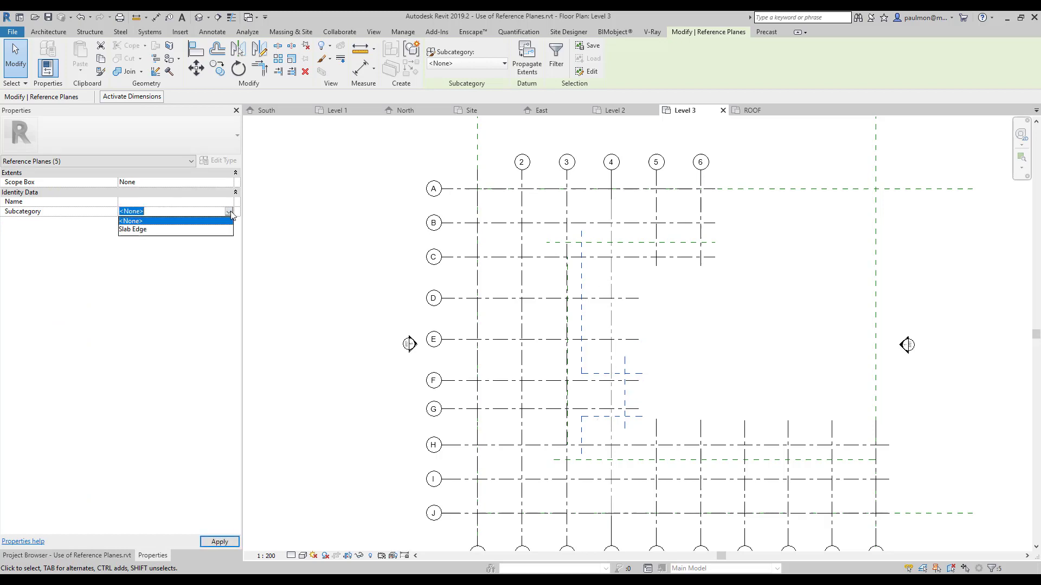
click(140, 230)
click(334, 268)
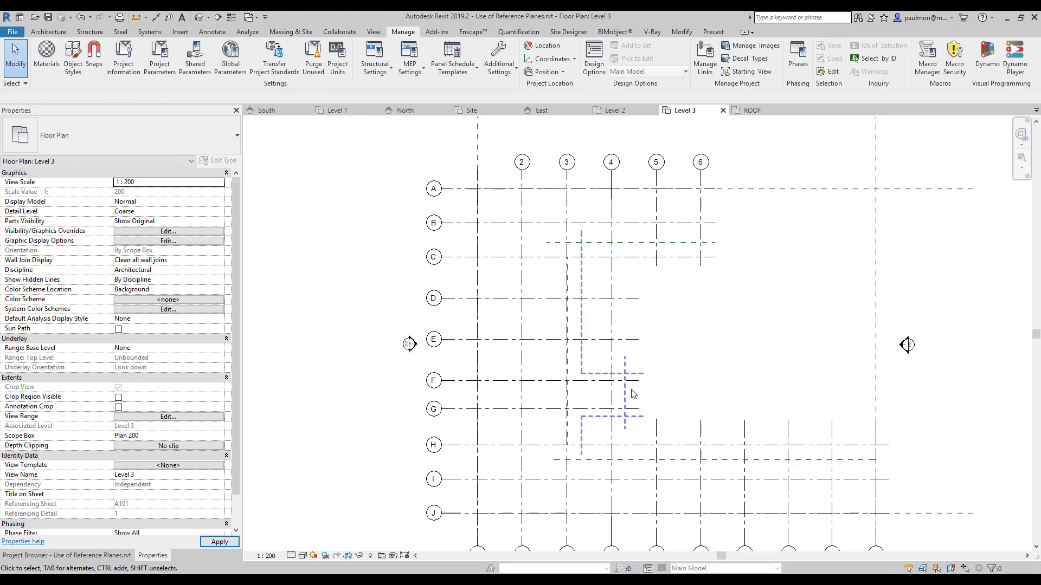
Review the slab edge reference planes on the Level 3, Level 2 and Level 1 floor plans.
scroll(627, 393, up, 2)
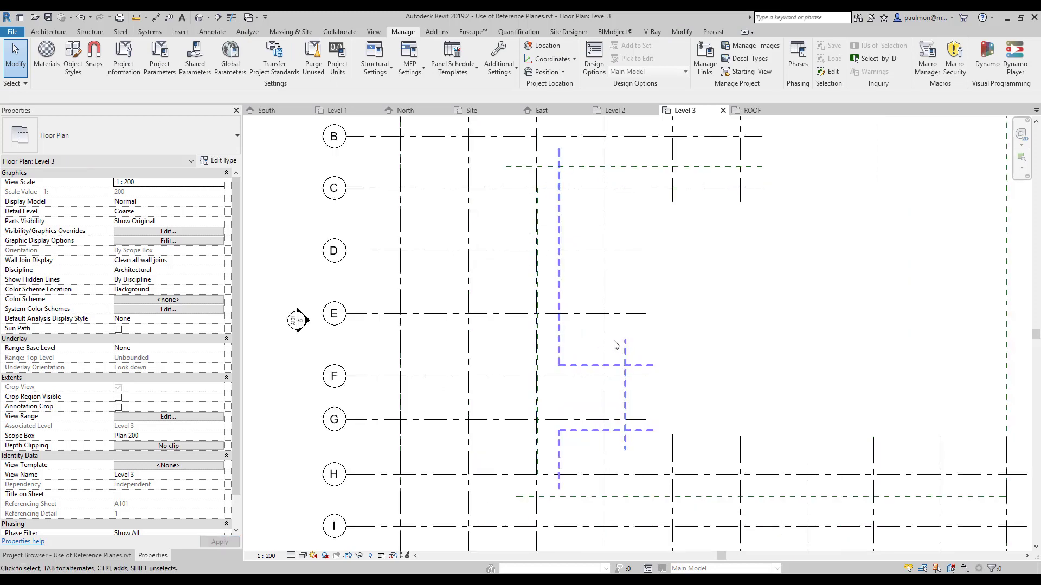
scroll(802, 244, down, 1)
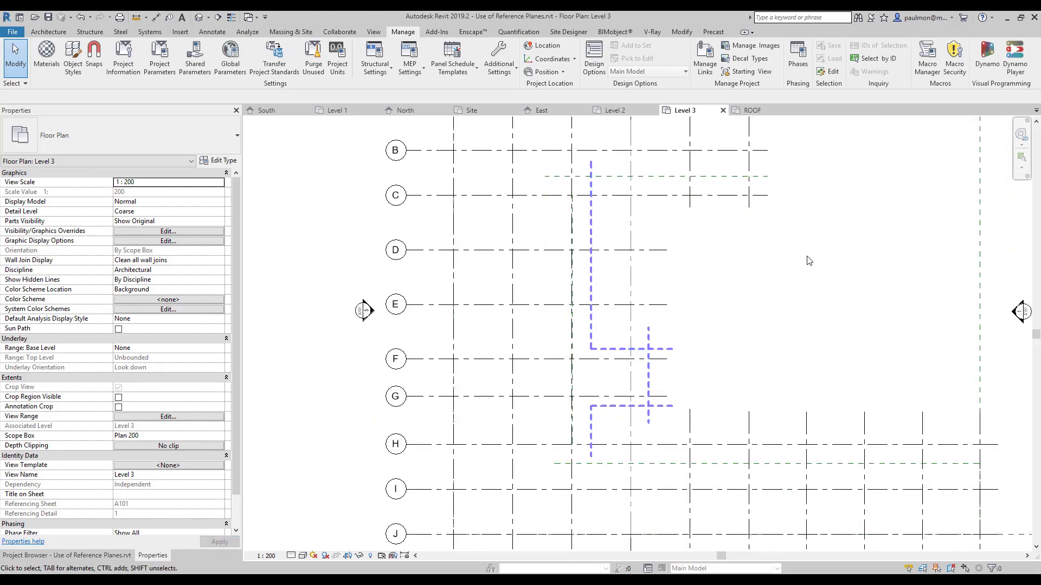
click(124, 558)
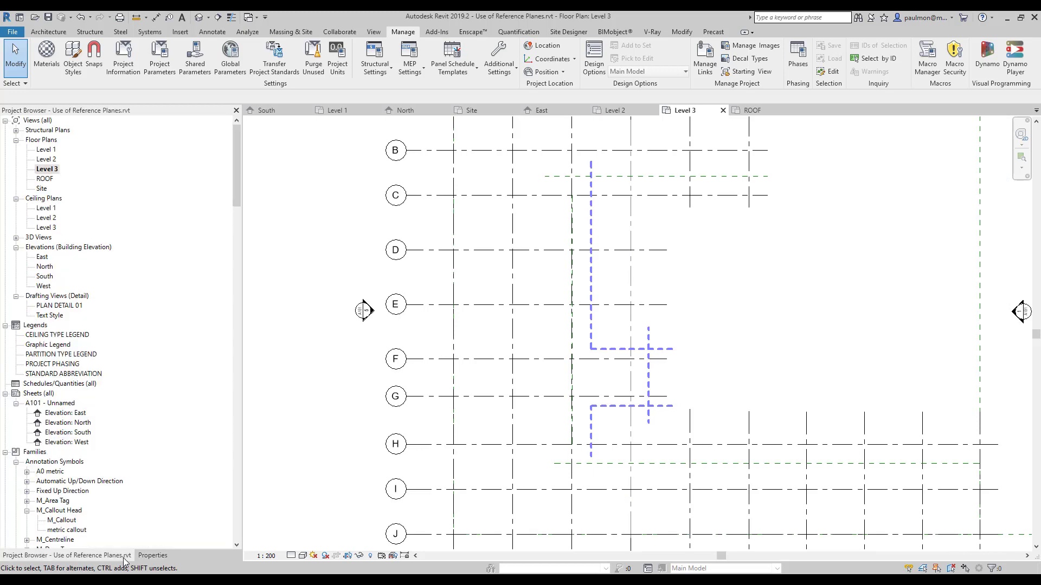
double_click(53, 159)
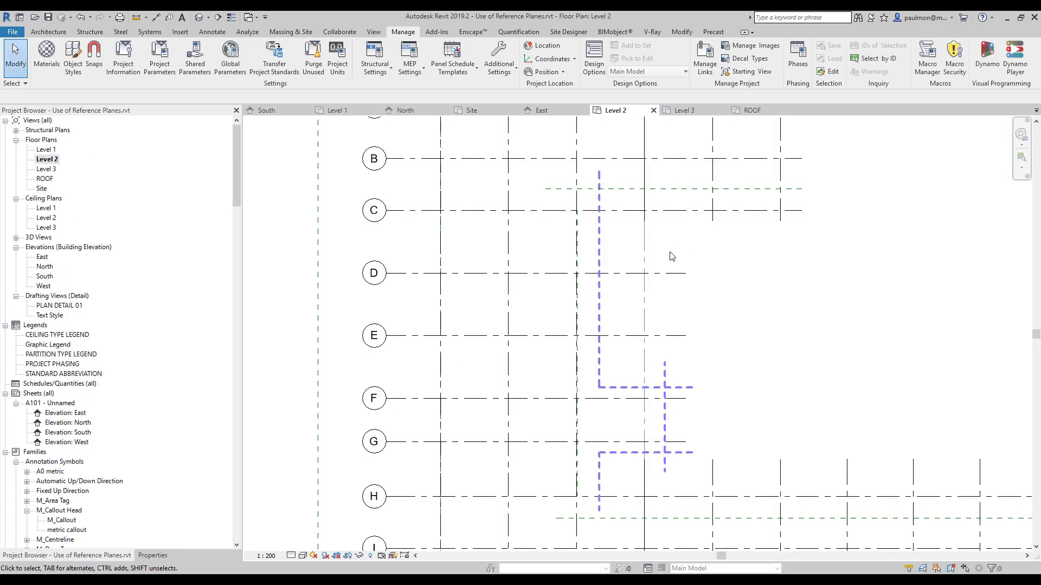
double_click(57, 150)
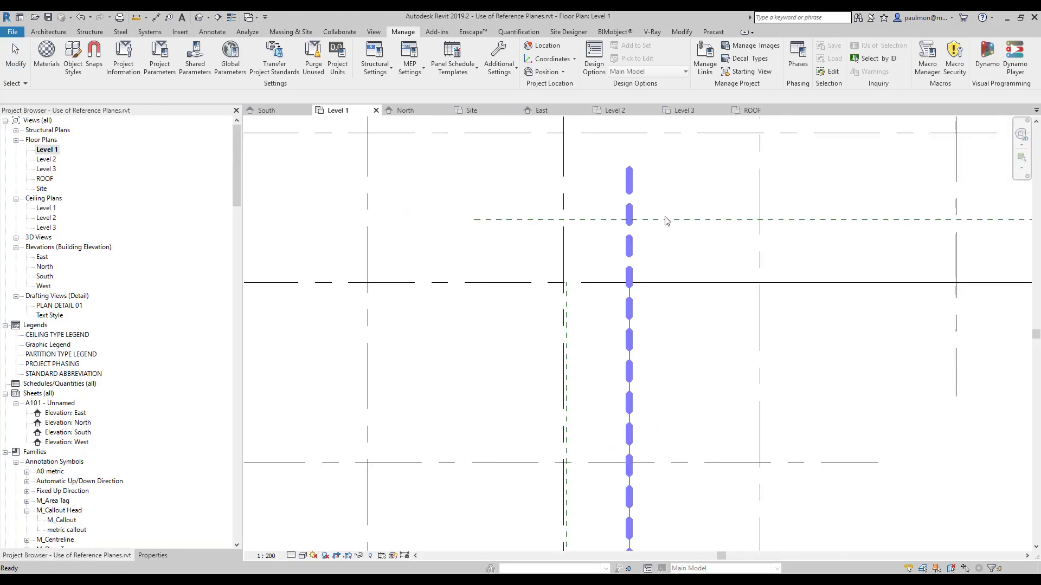
scroll(632, 235, down, 4)
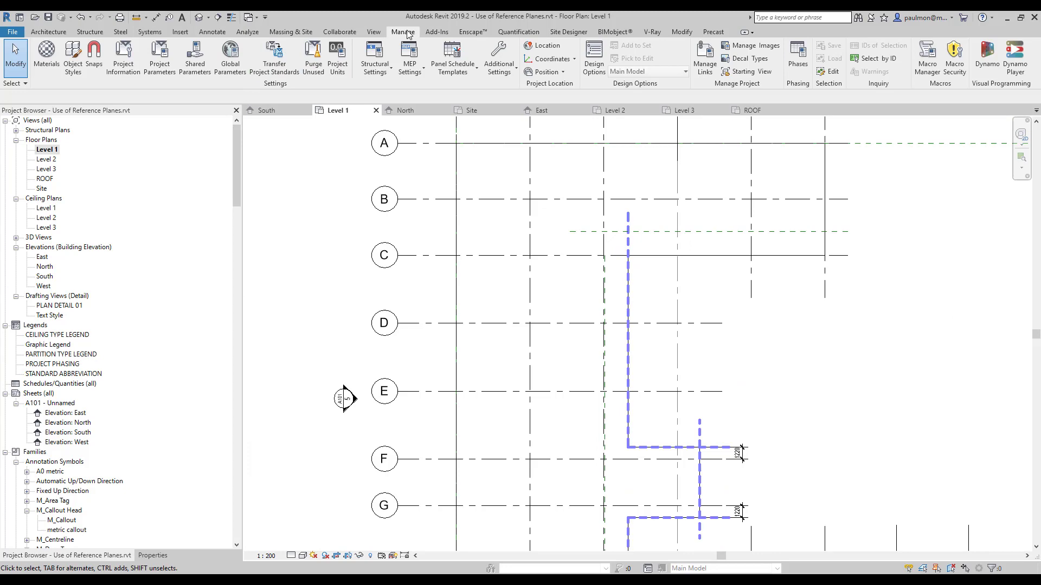
Create a Corridor Boundary subcategory under the Reference Planes annotation category in Object Styles.
click(73, 60)
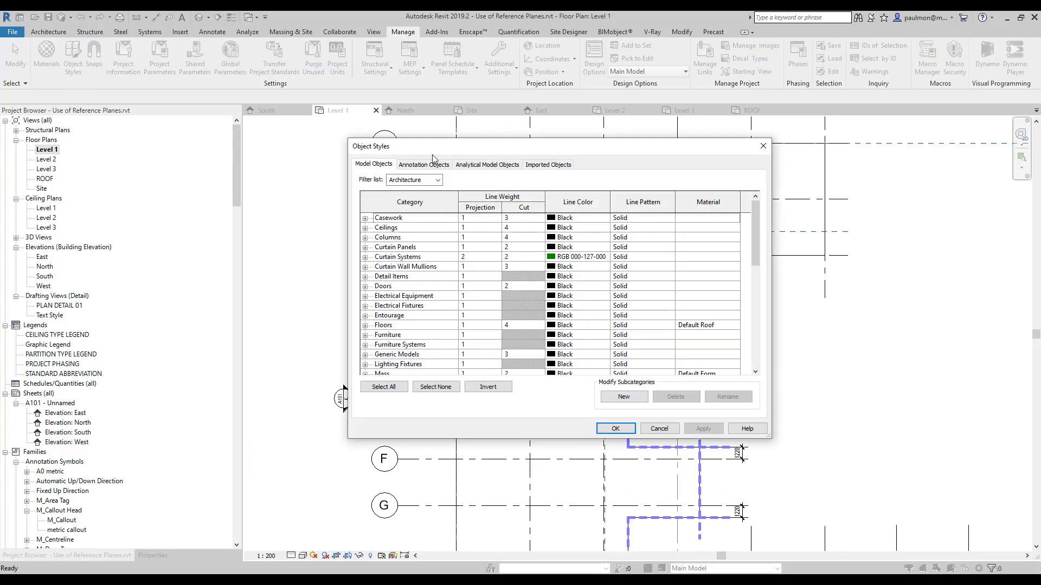
click(423, 166)
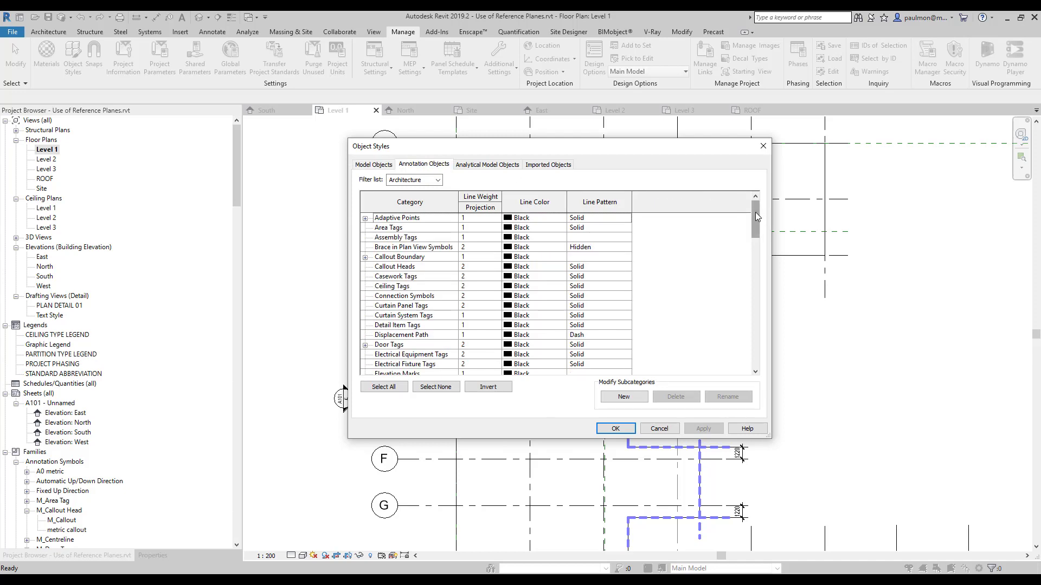
drag(755, 212, 754, 294)
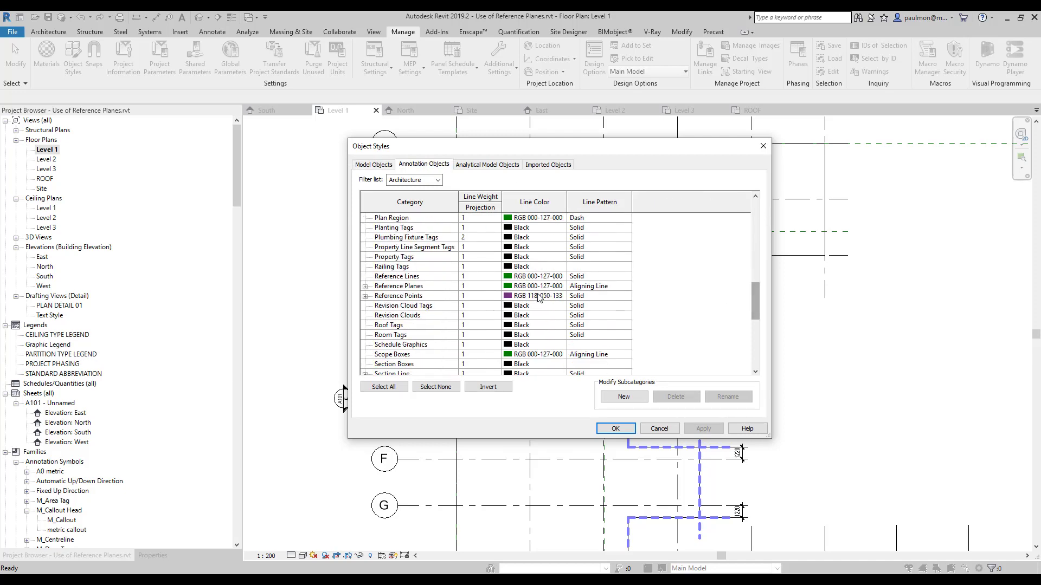
click(365, 287)
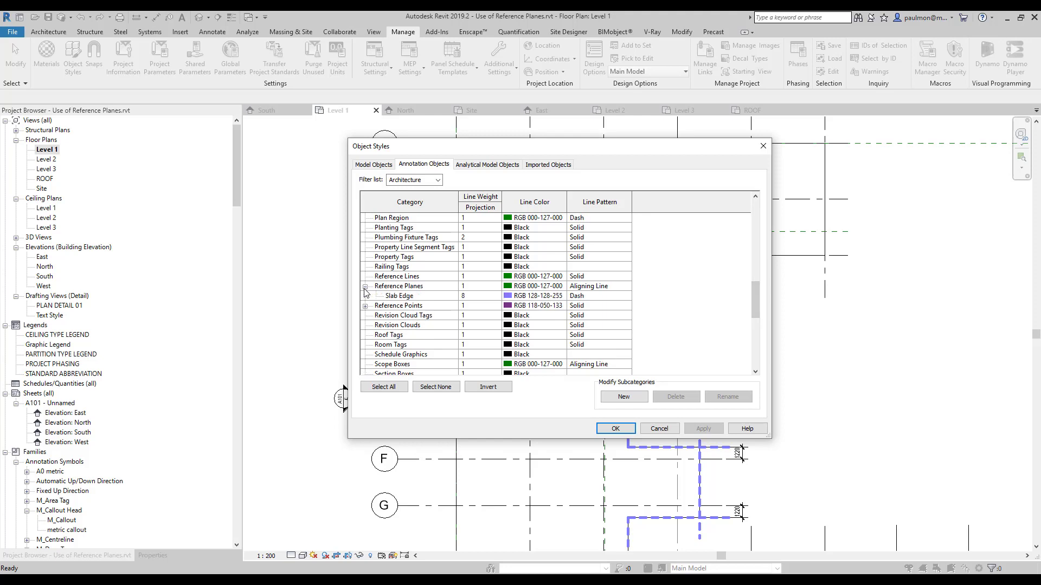
click(405, 289)
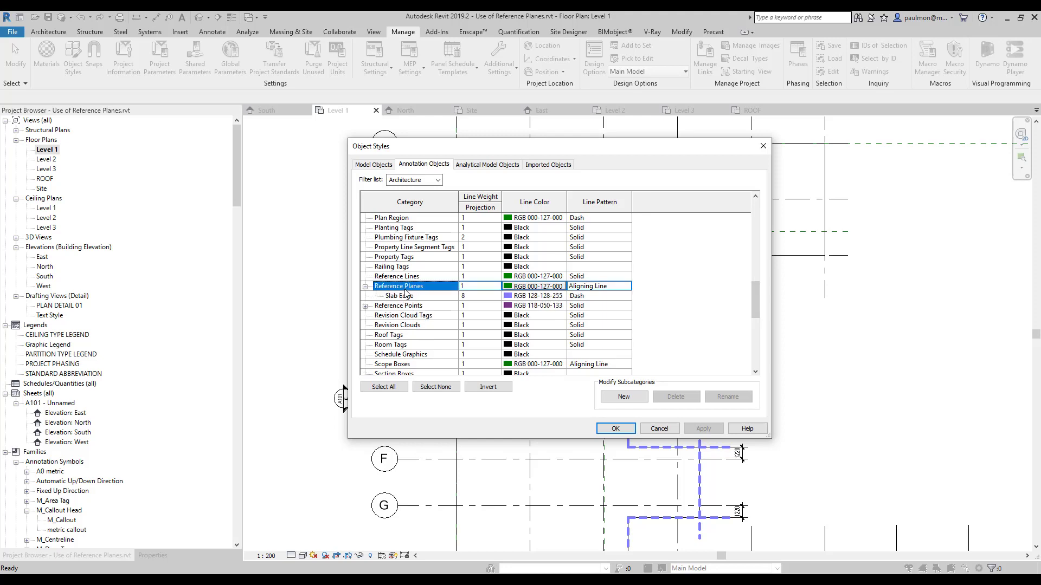
click(624, 396)
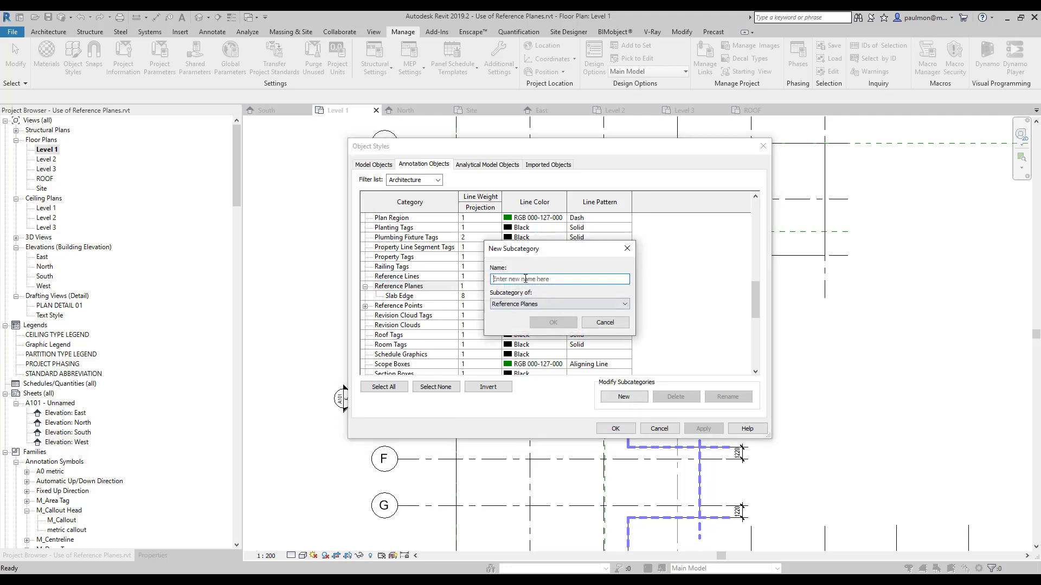
click(526, 279)
text(Corridor B)
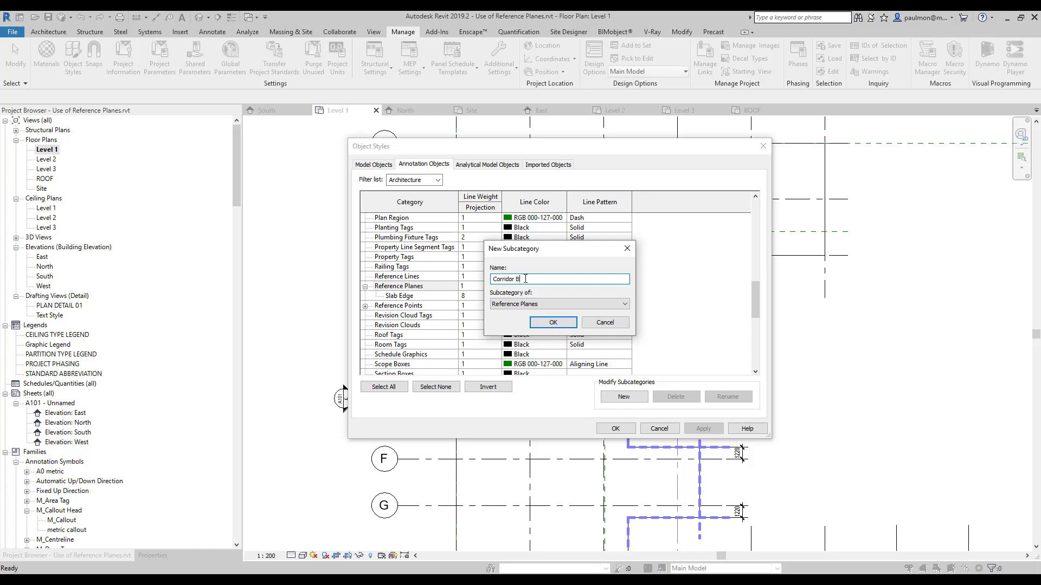
text(oundary)
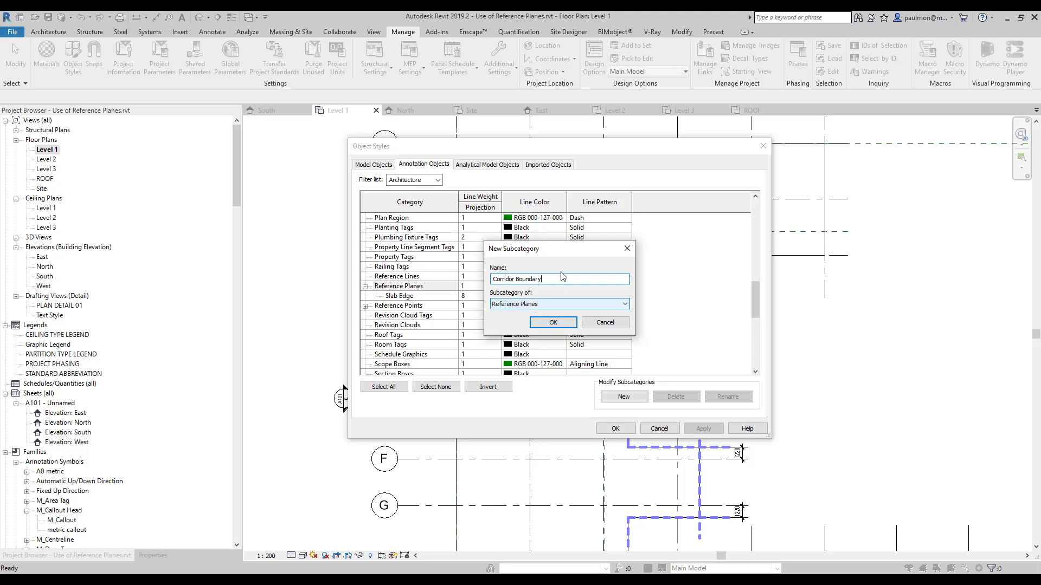
click(561, 326)
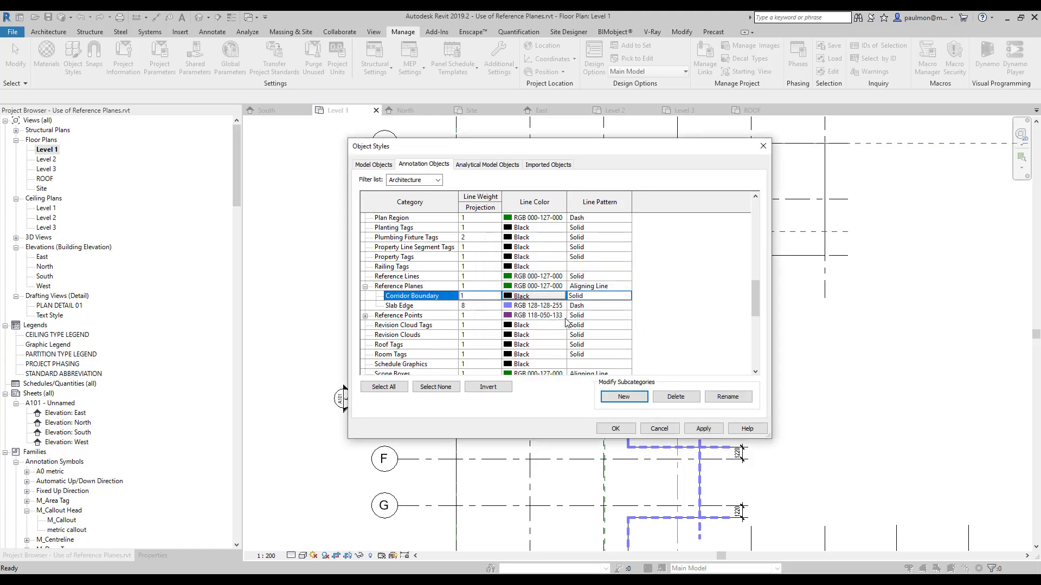
Set the Corridor Boundary subcategory's line color to Red and its line pattern to Center.
click(537, 296)
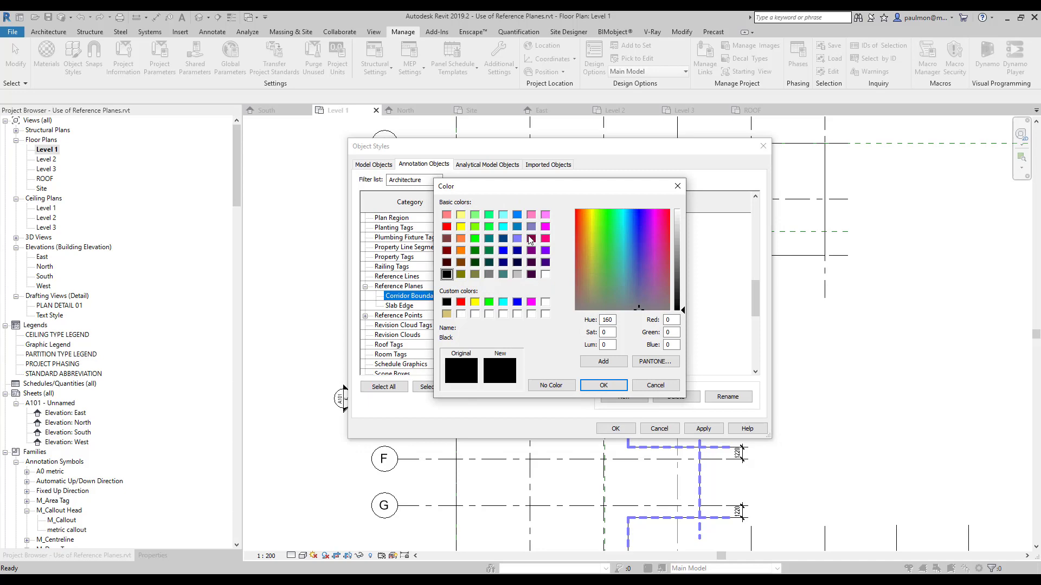
click(447, 226)
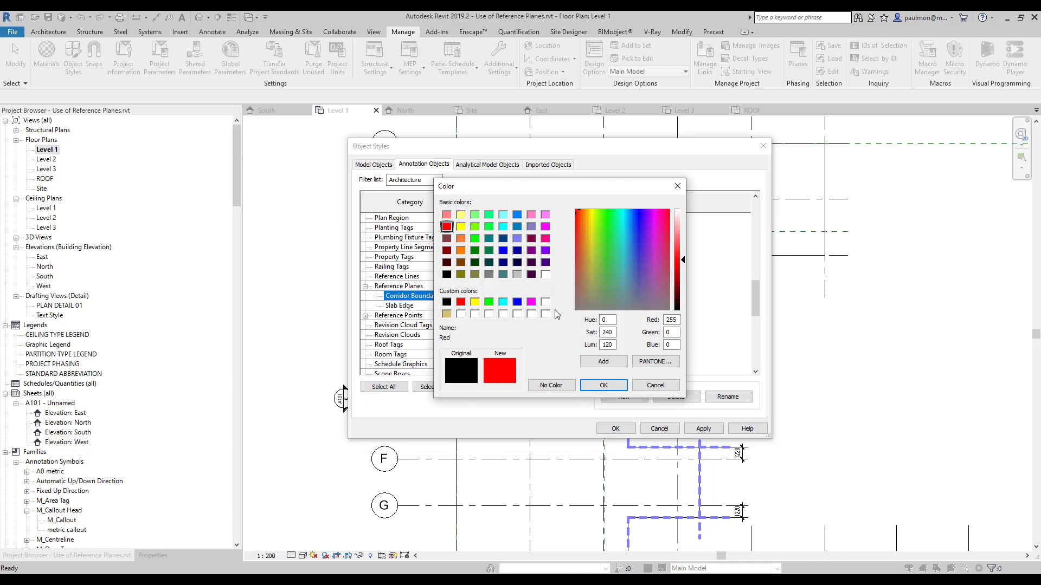
click(606, 386)
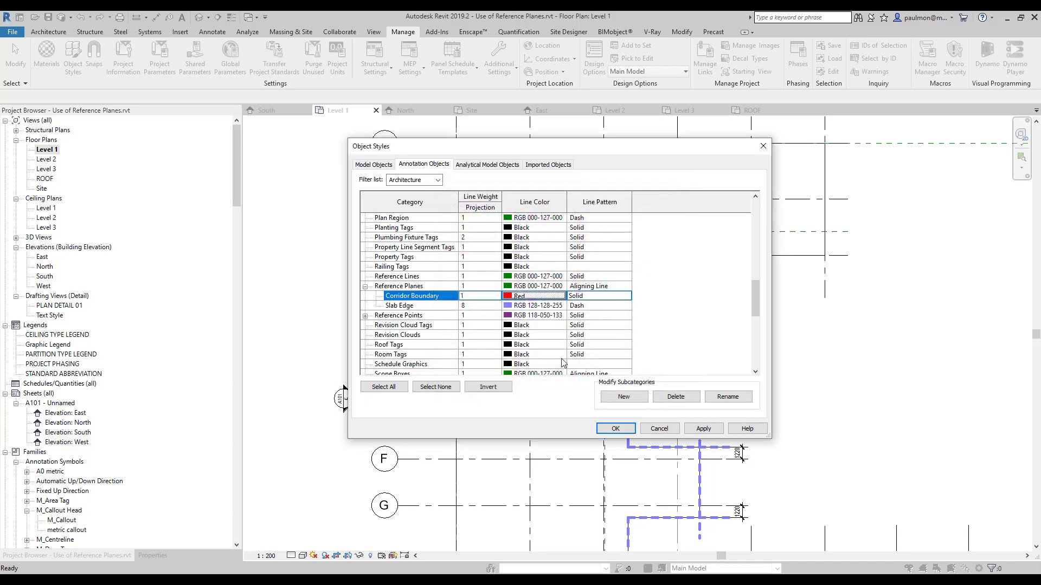
click(622, 296)
click(626, 295)
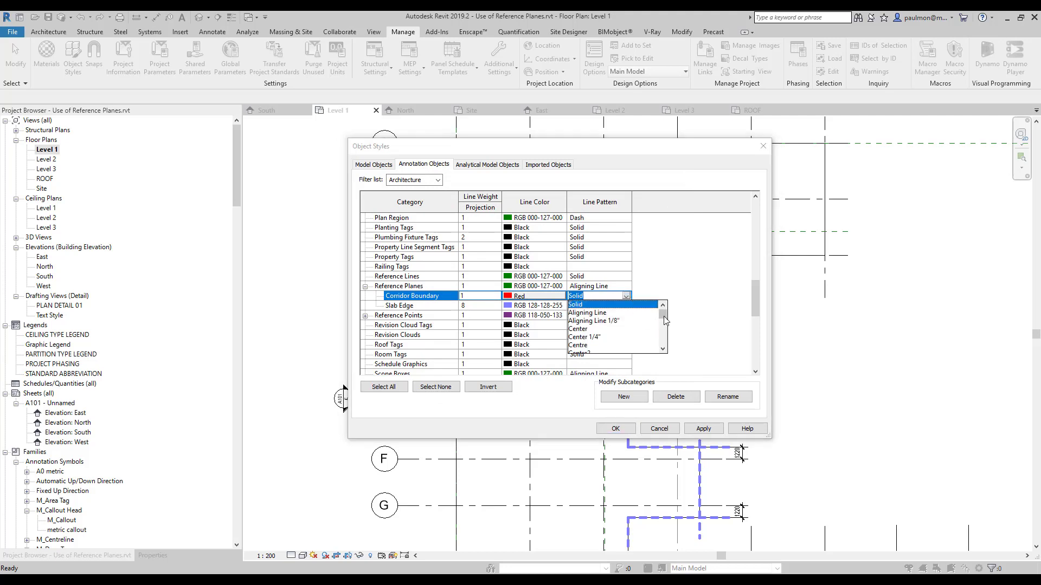
click(578, 329)
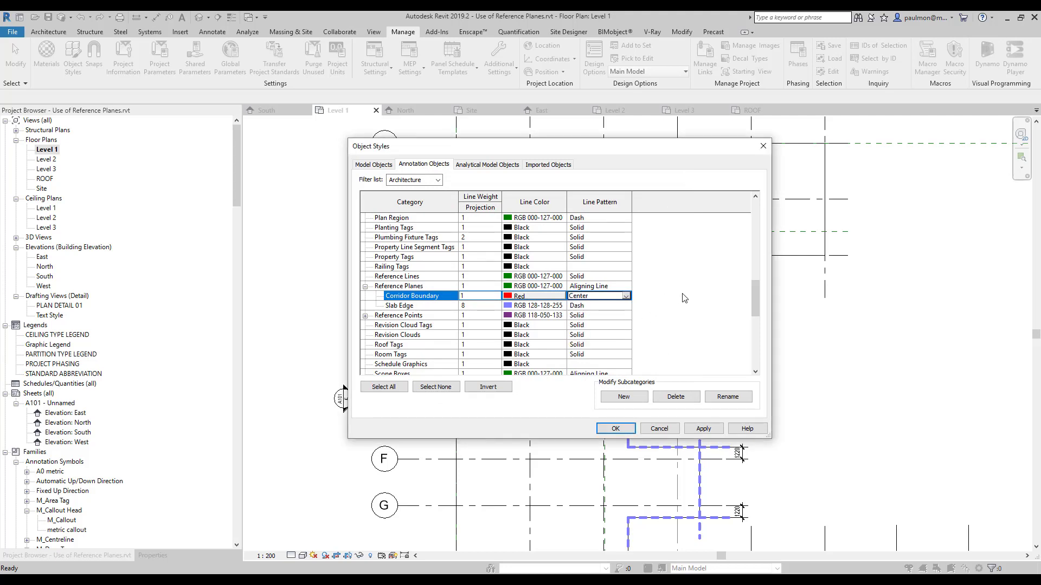
Set the Corridor Boundary subcategory's projection line weight to 8, then apply and accept the object styles.
click(496, 297)
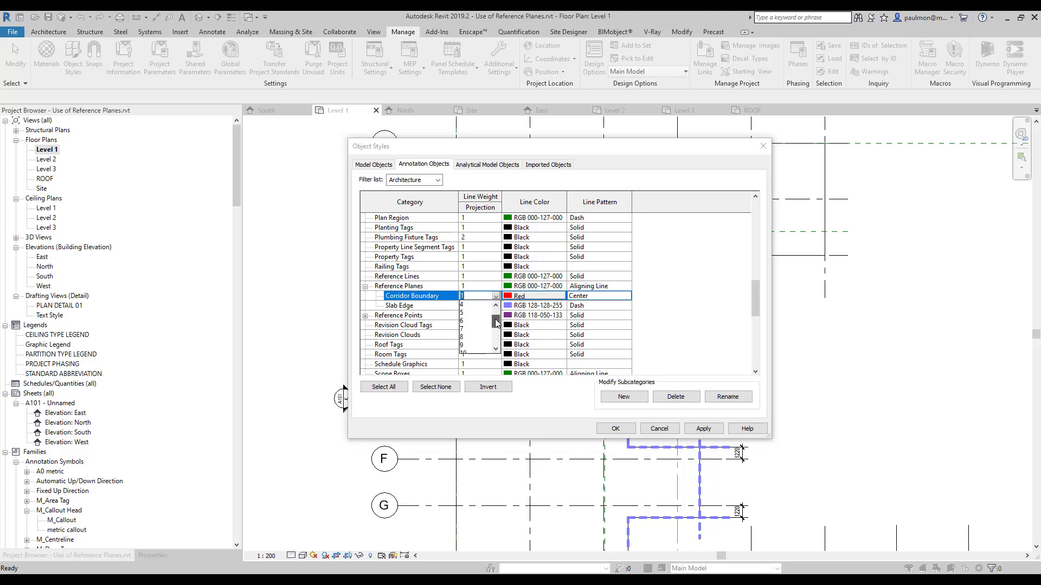
click(466, 336)
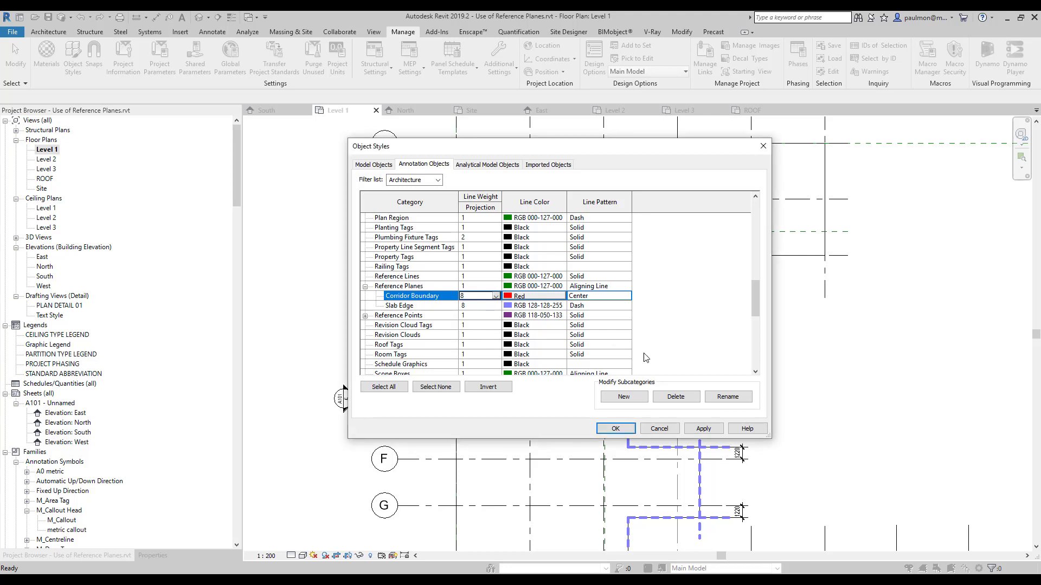
click(705, 428)
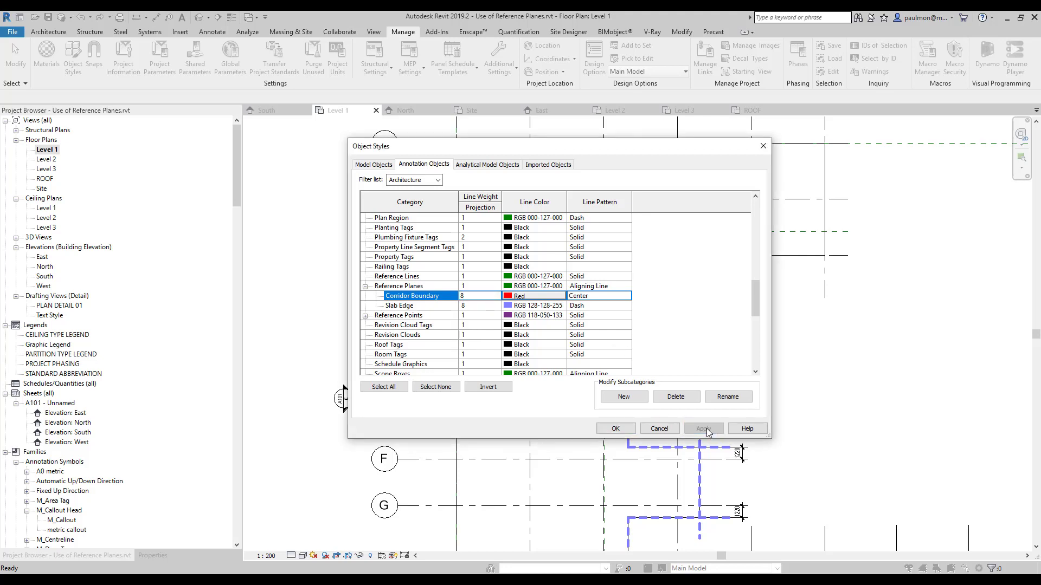
click(622, 430)
Assign the Corridor Boundary subcategory to the reference planes between grids B and C, beside grid 3, and between grids H and I, and deselect them.
click(773, 233)
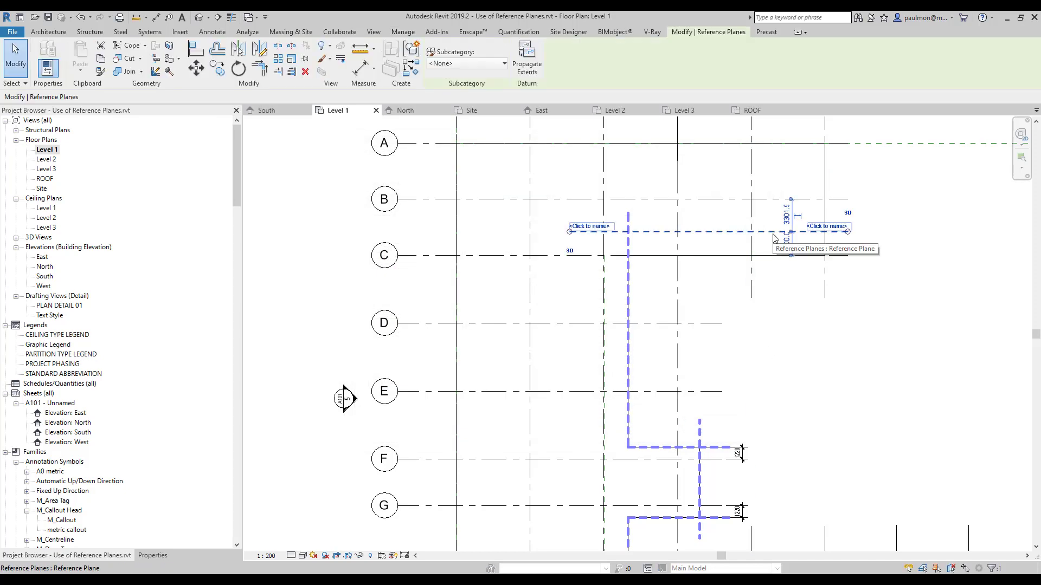
ctrl+click(606, 303)
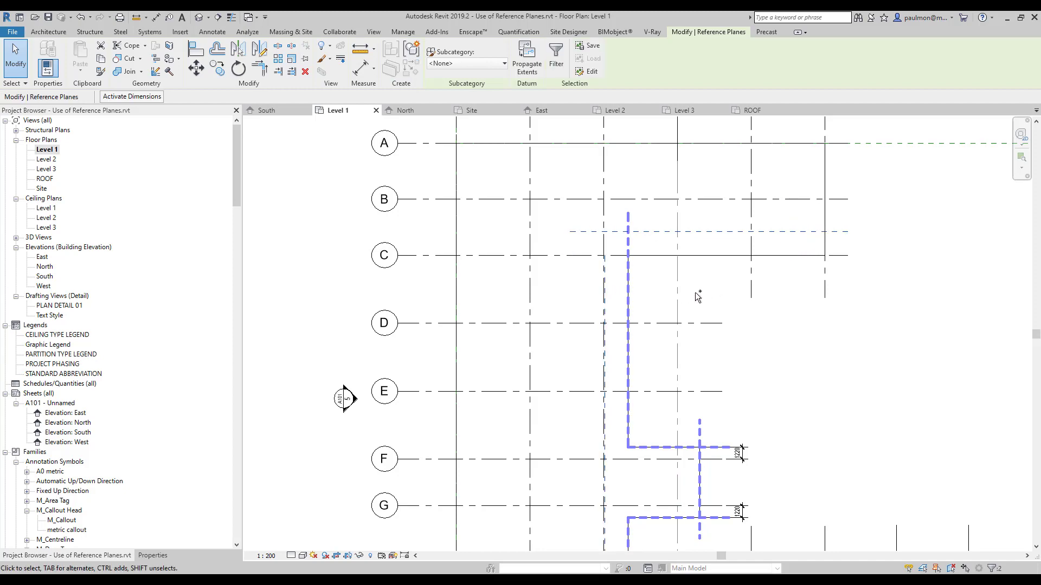
scroll(697, 294, down, 3)
scroll(655, 408, up, 3)
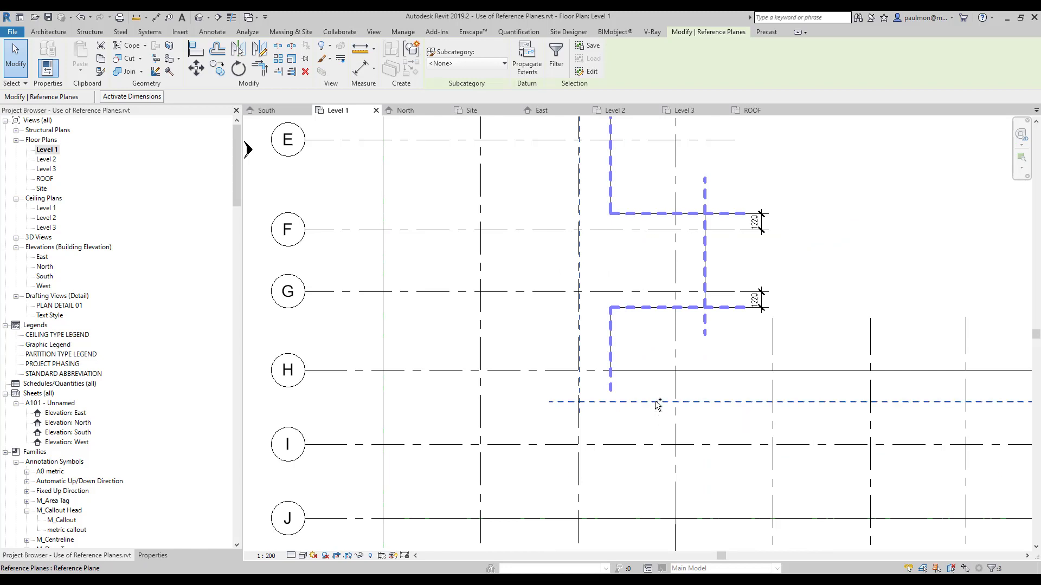
click(153, 555)
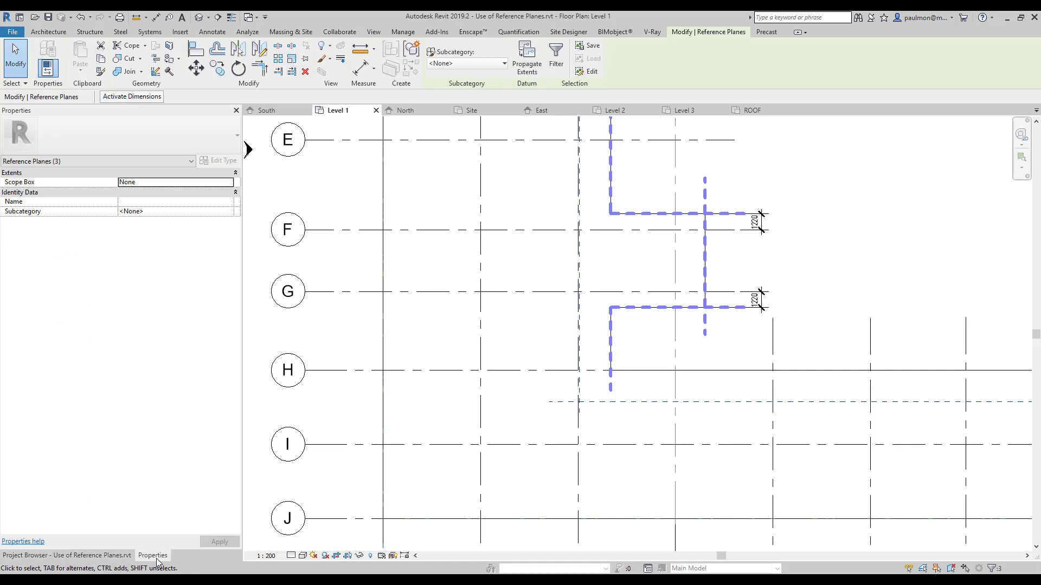
click(230, 213)
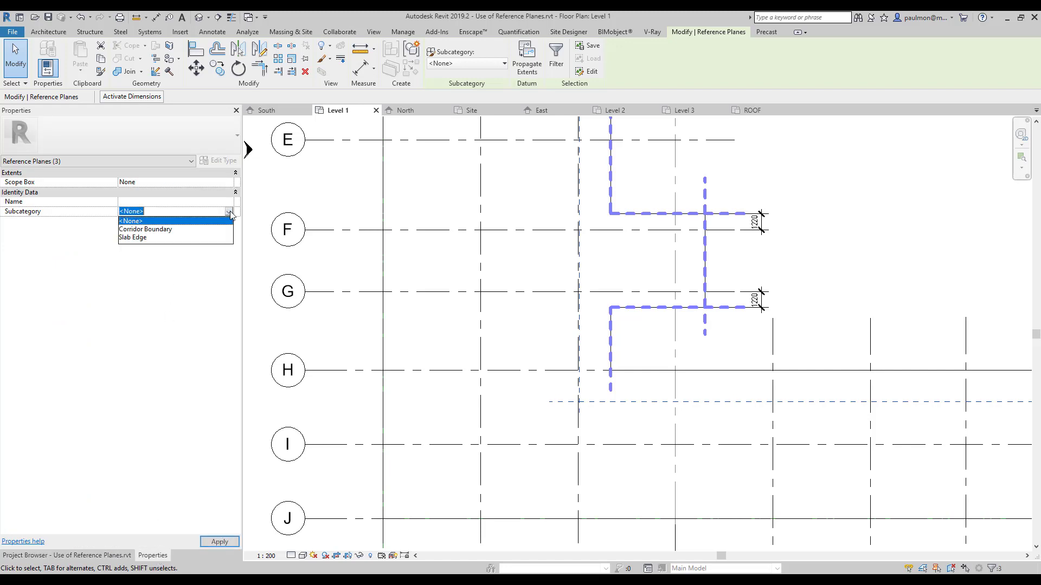
click(149, 233)
click(882, 238)
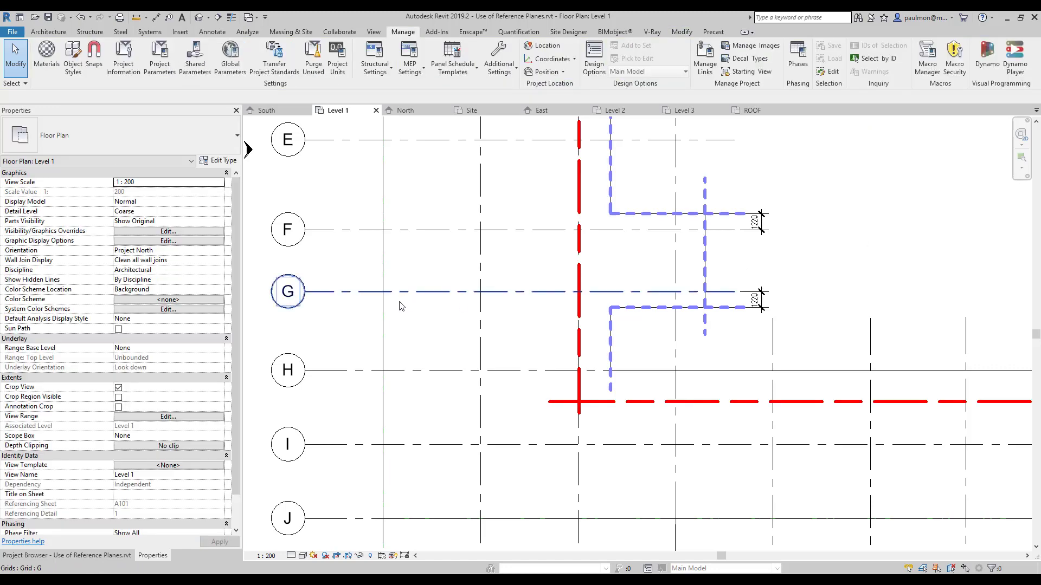
Extend the upper end of the vertical corridor plane beside grid 3 just past the corridor plane between grids B and C, and deselect it.
scroll(400, 306, down, 5)
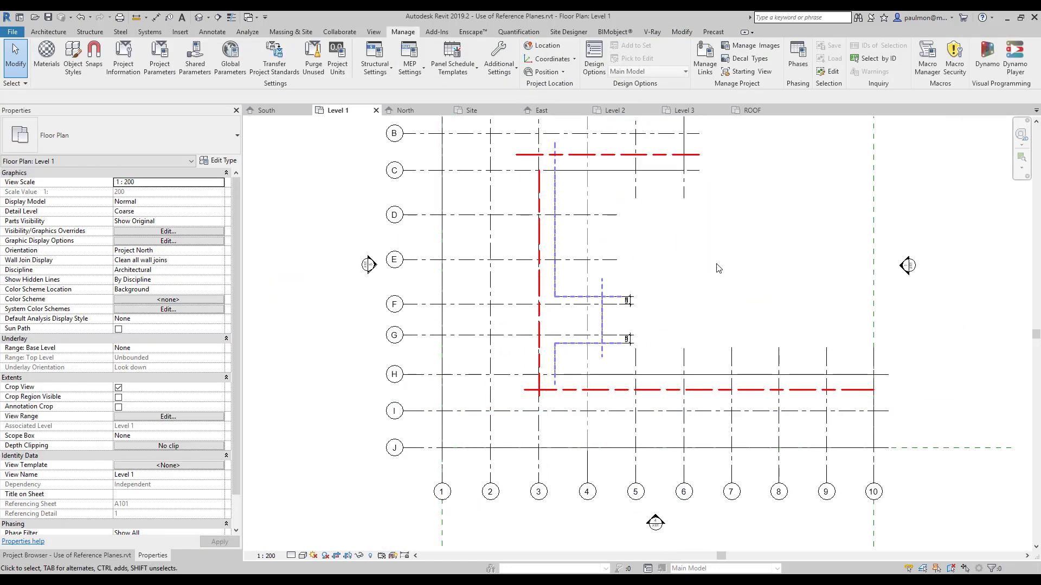
scroll(535, 140, up, 4)
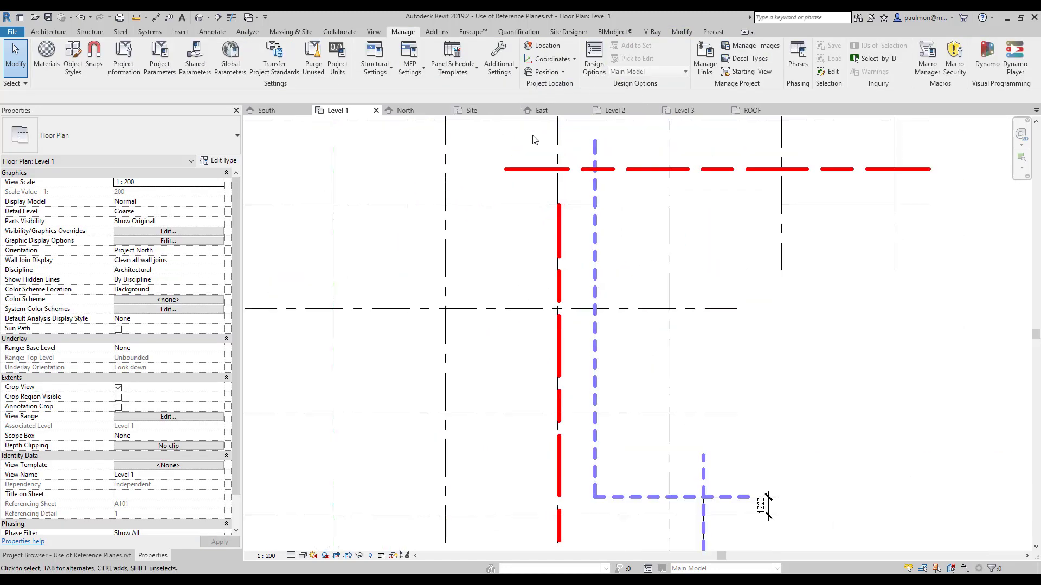
click(561, 214)
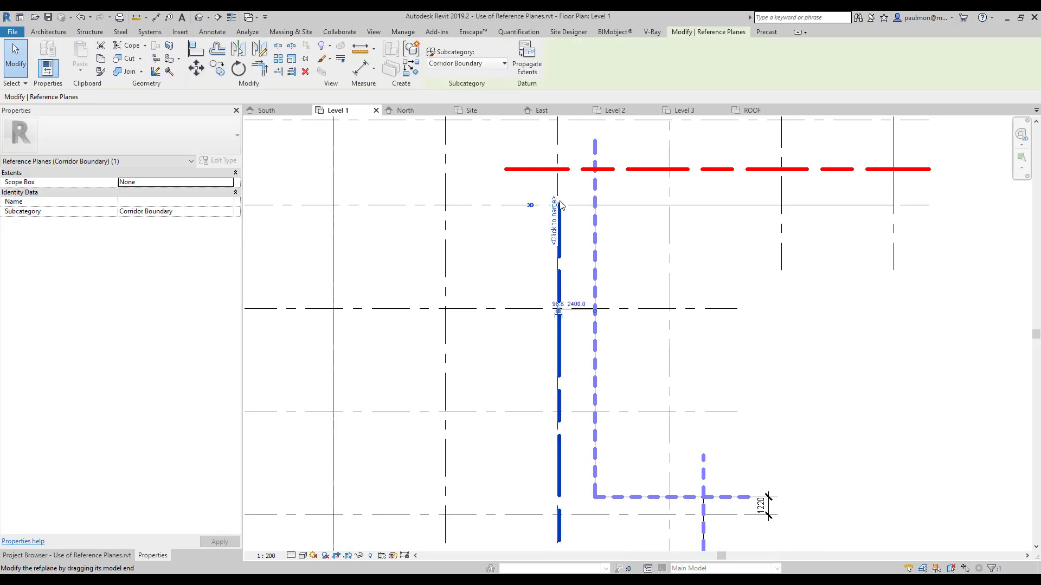
drag(560, 207, 559, 162)
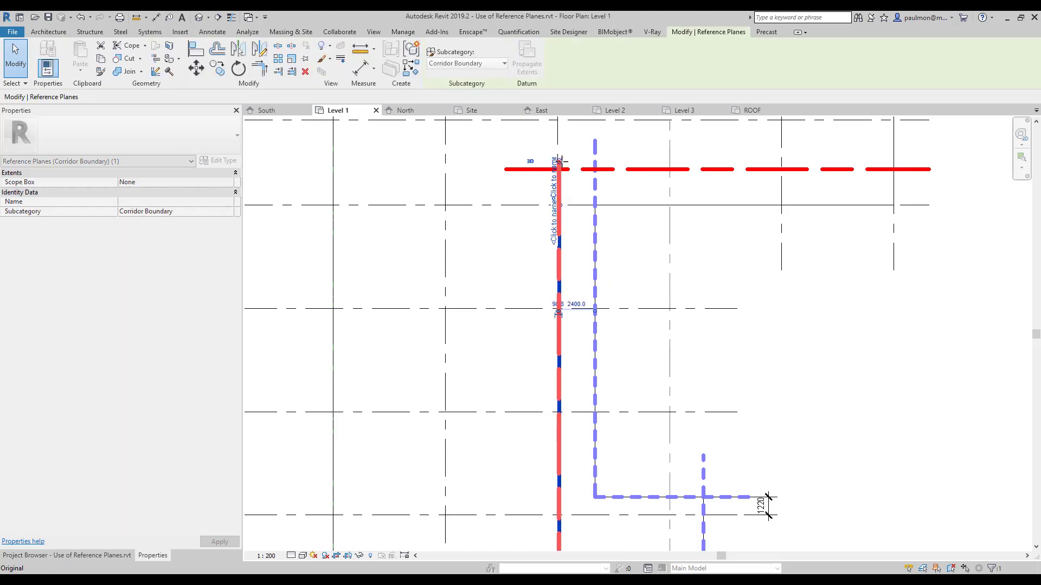
click(837, 355)
scroll(497, 244, down, 3)
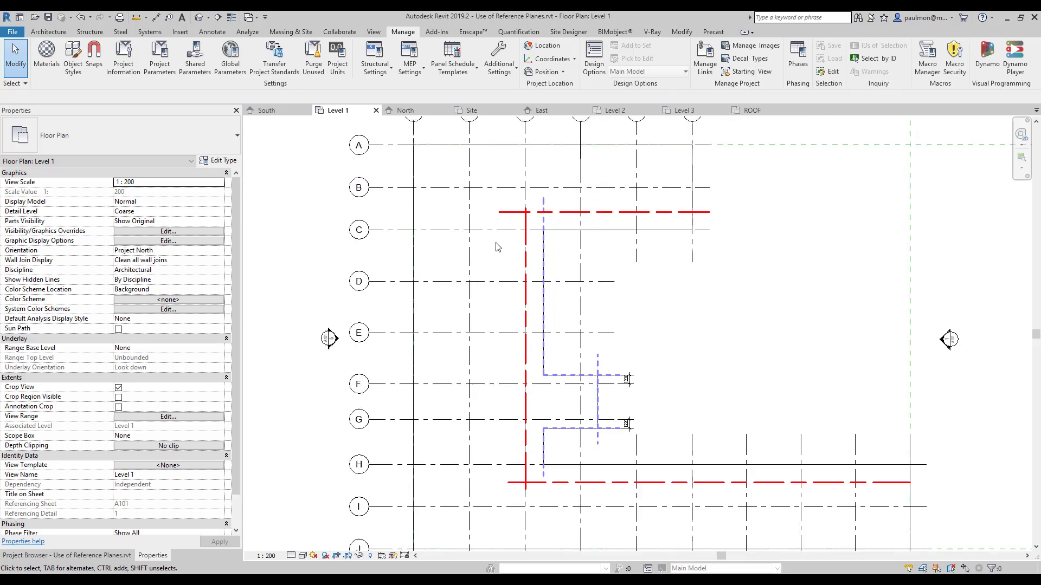
Check the corridor boundary and slab edge planes on the Level 2 and Level 3 floor plans.
click(108, 555)
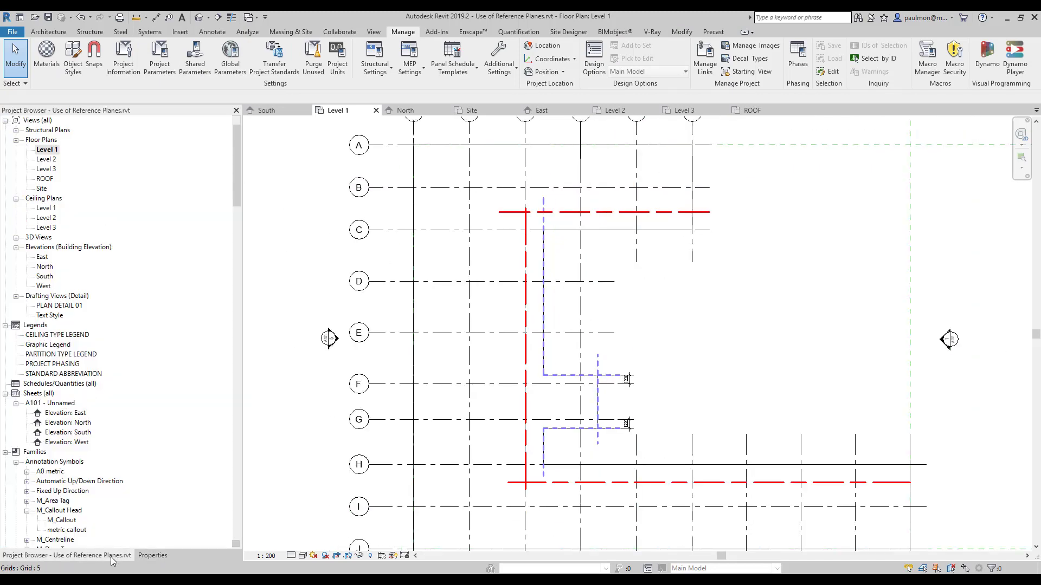
click(47, 160)
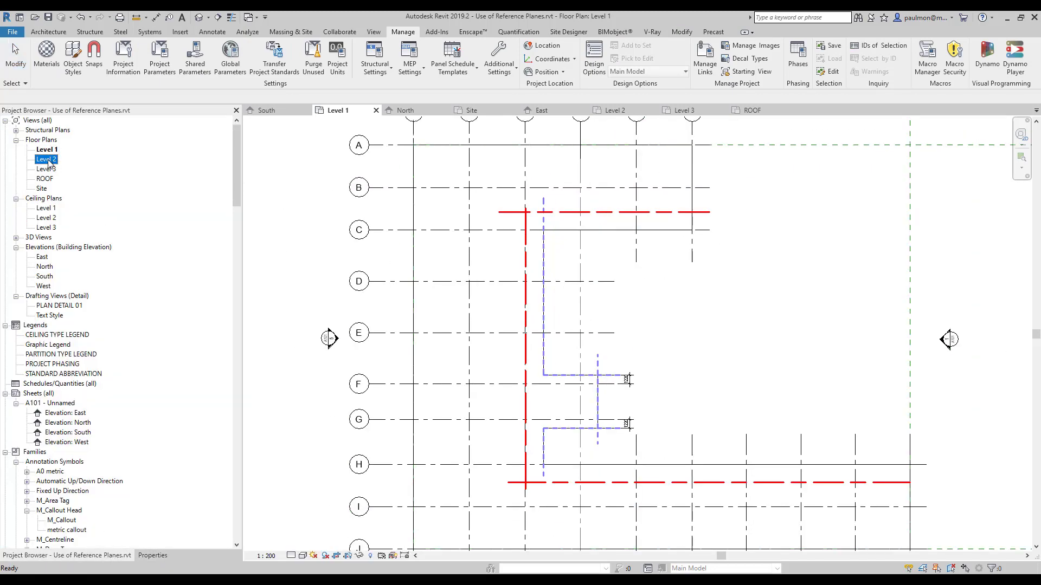
click(47, 160)
double_click(49, 161)
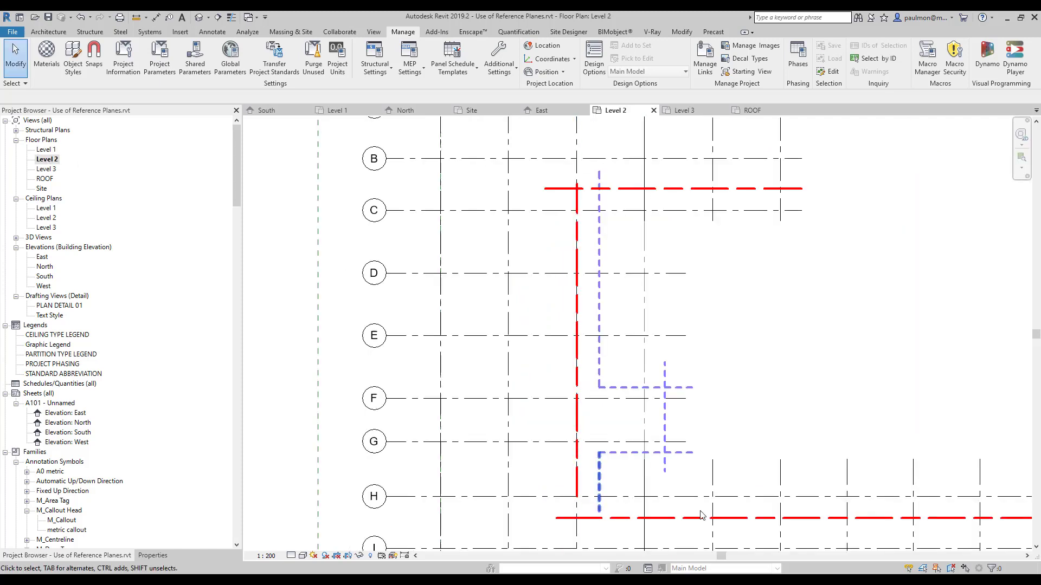
double_click(47, 168)
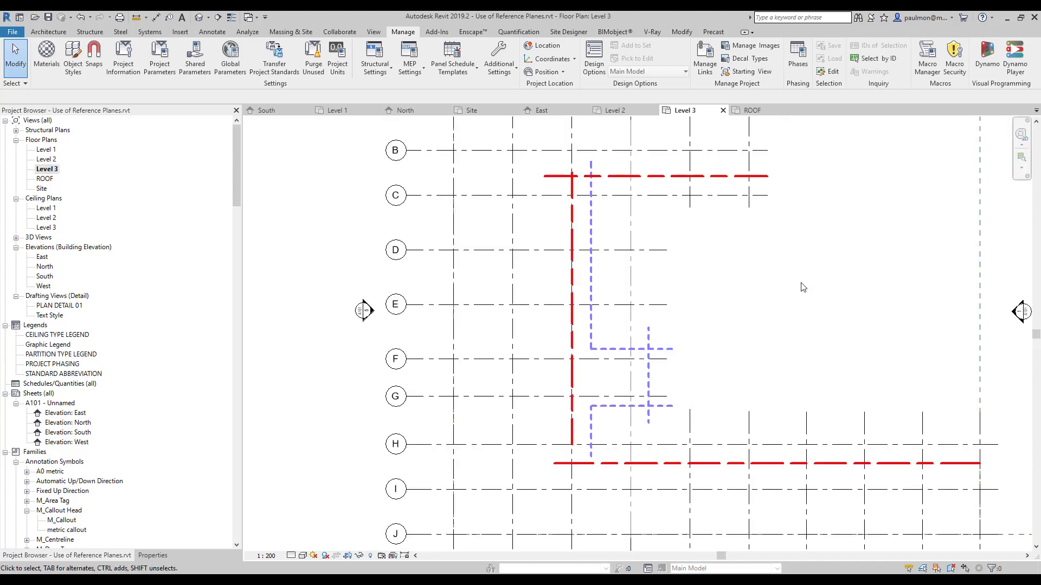
scroll(311, 295, down, 2)
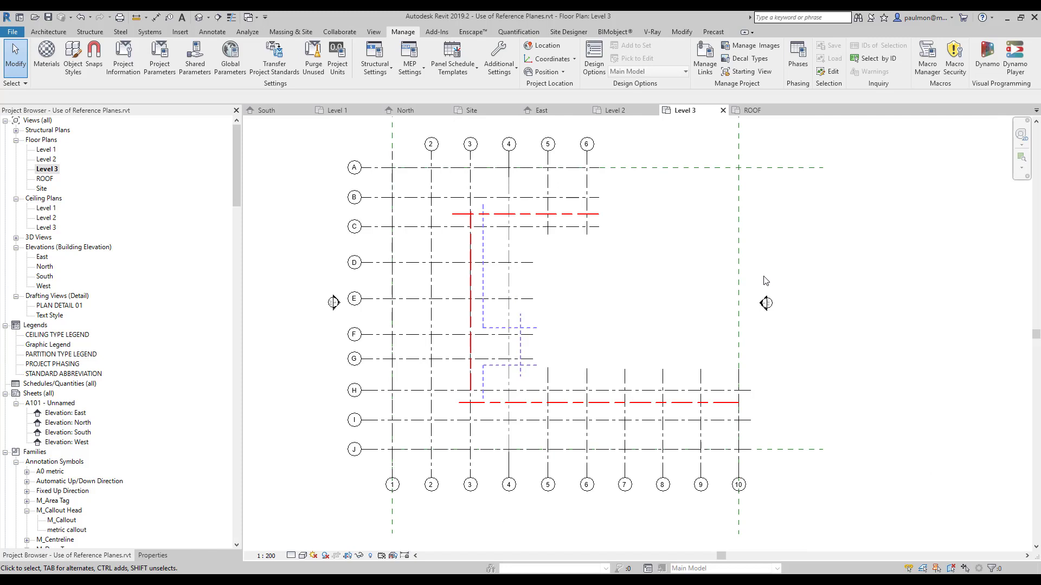